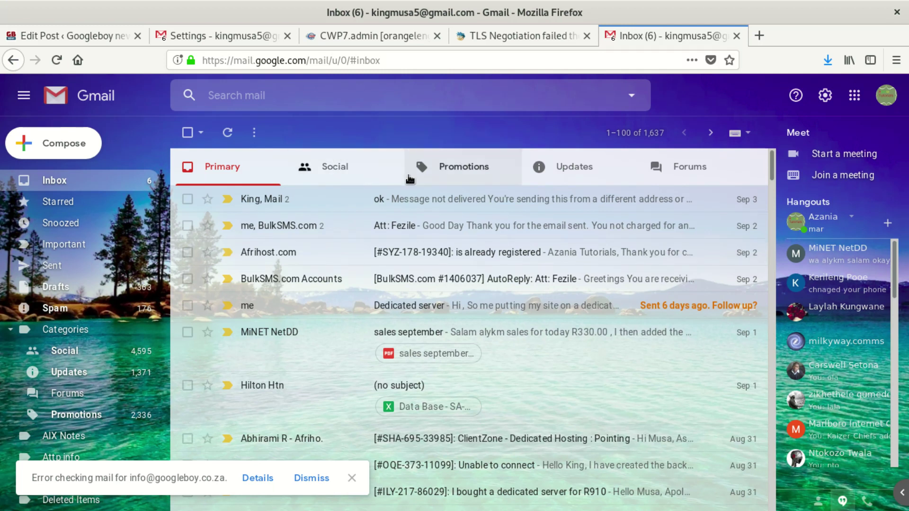
Open the bounced 'ok' conversation and read the TLS certificate-host mismatch explanation.
left_click(448, 201)
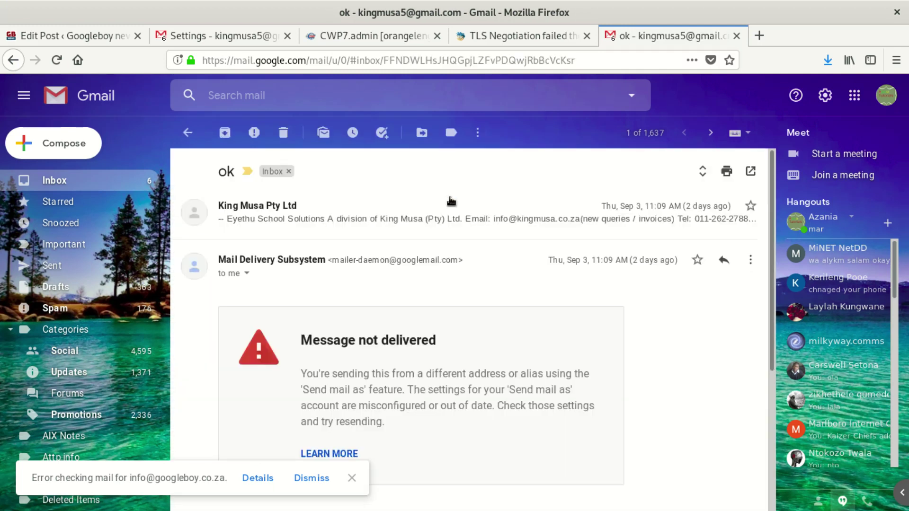
scroll(603, 353, "down", 4)
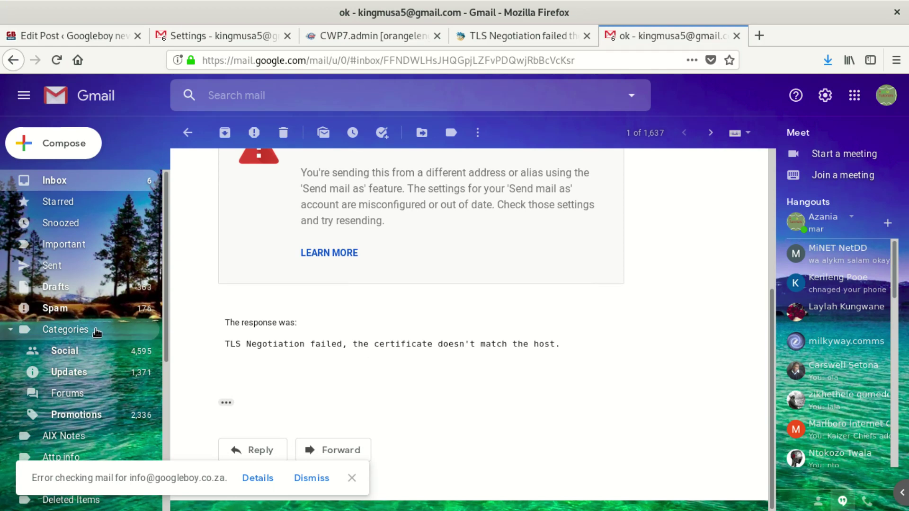
scroll(99, 330, "down", 3)
scroll(101, 331, "down", 6)
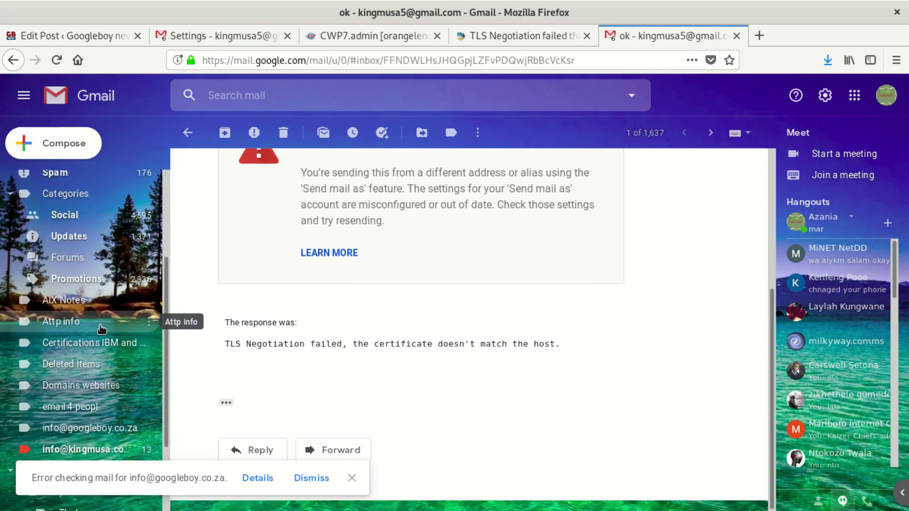
scroll(100, 336, "down", 1)
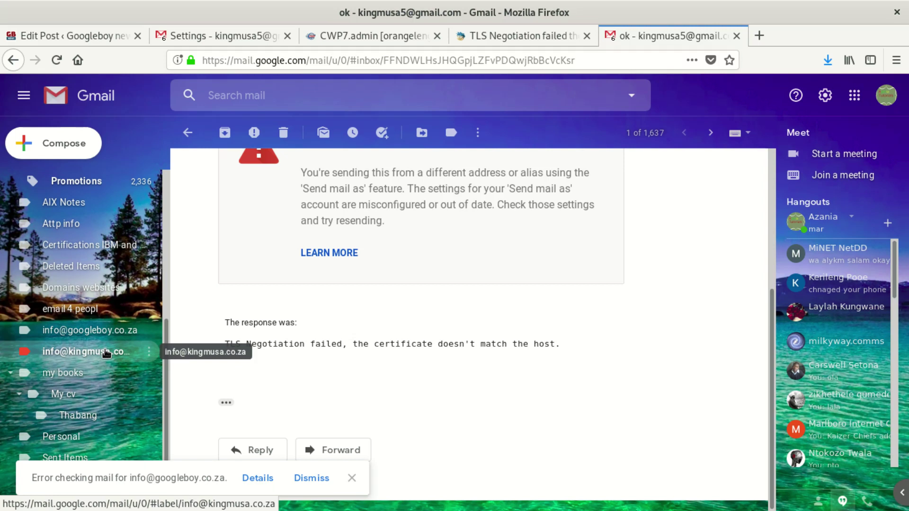
scroll(309, 300, "up", 3)
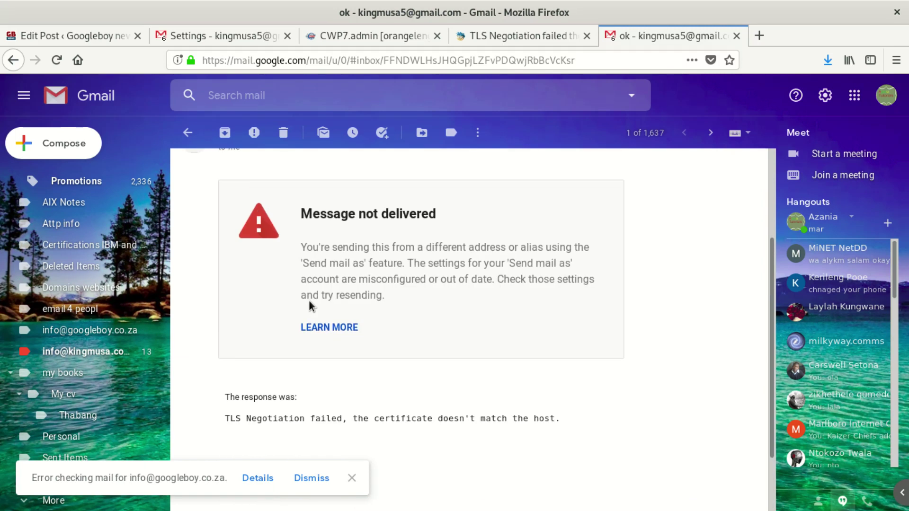
scroll(309, 302, "up", 1)
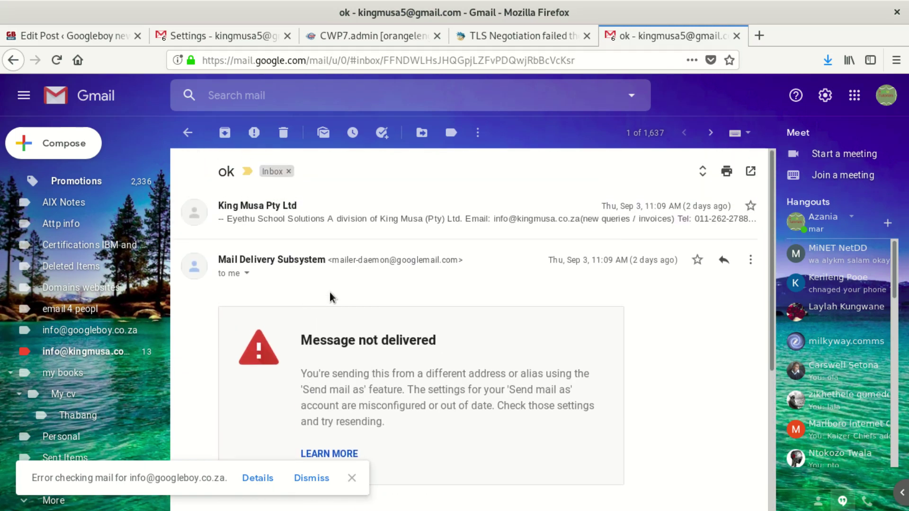
scroll(416, 322, "down", 3)
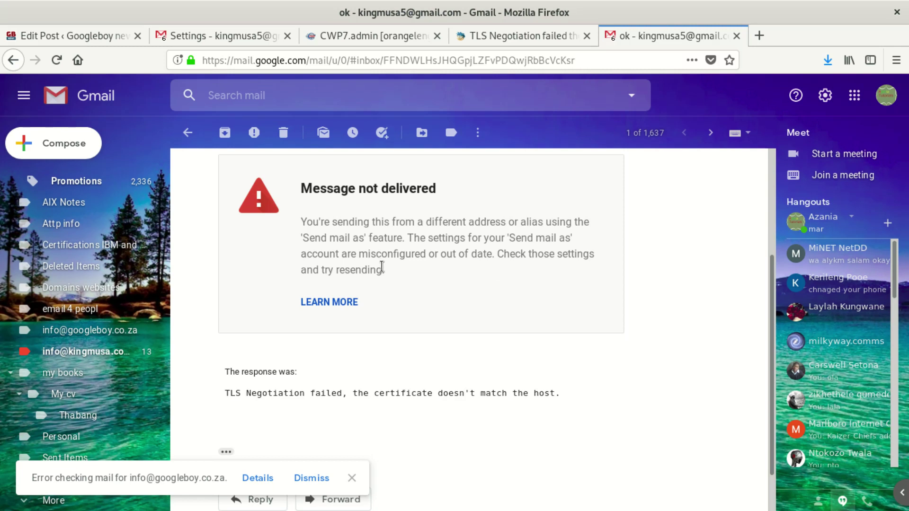
Highlight the bounce explanation, then bring up the Accounts and Import settings tab.
left_click_drag(382, 269, 298, 220)
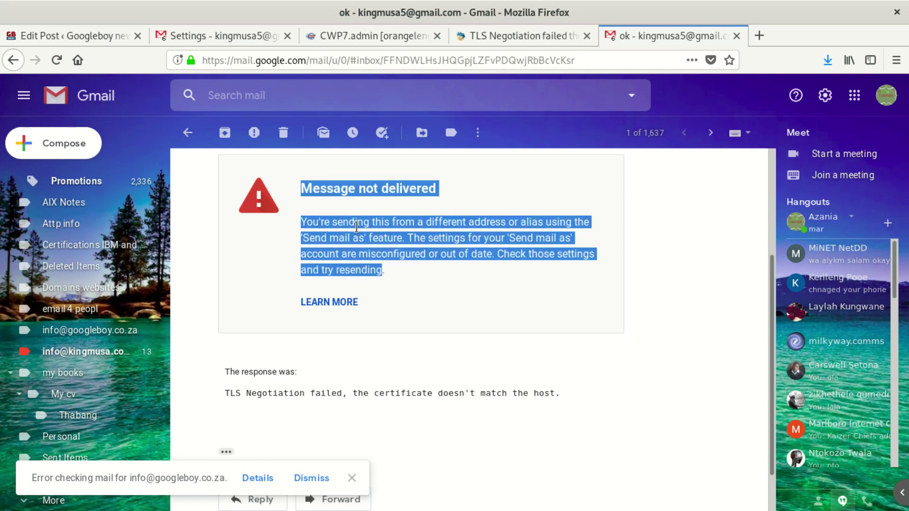
left_click_drag(389, 271, 305, 220)
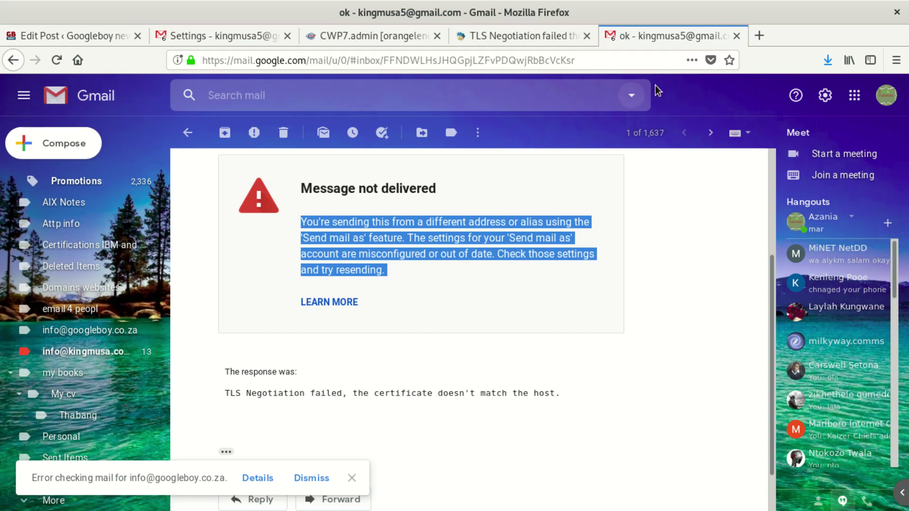
left_click(208, 39)
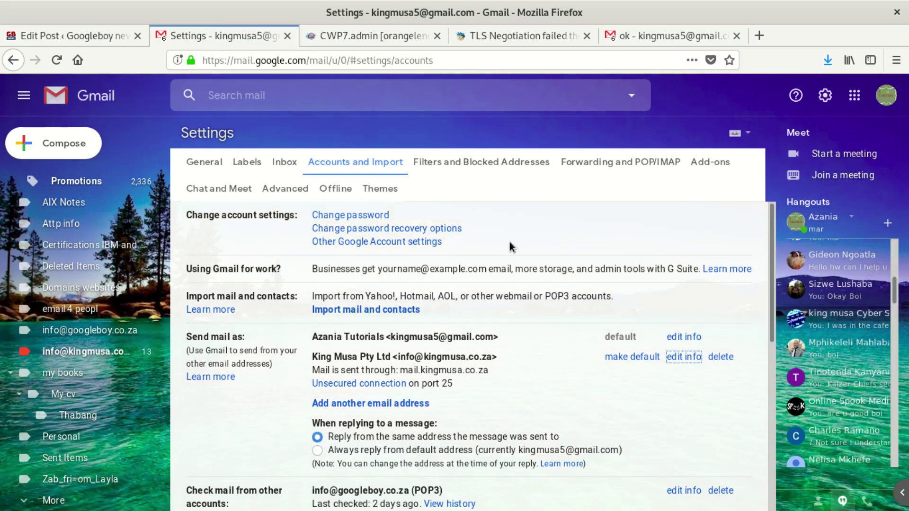
Edit the King Musa Pty Ltd send-as address and view its SMTP port choices.
scroll(509, 241, "down", 3)
scroll(504, 252, "up", 1)
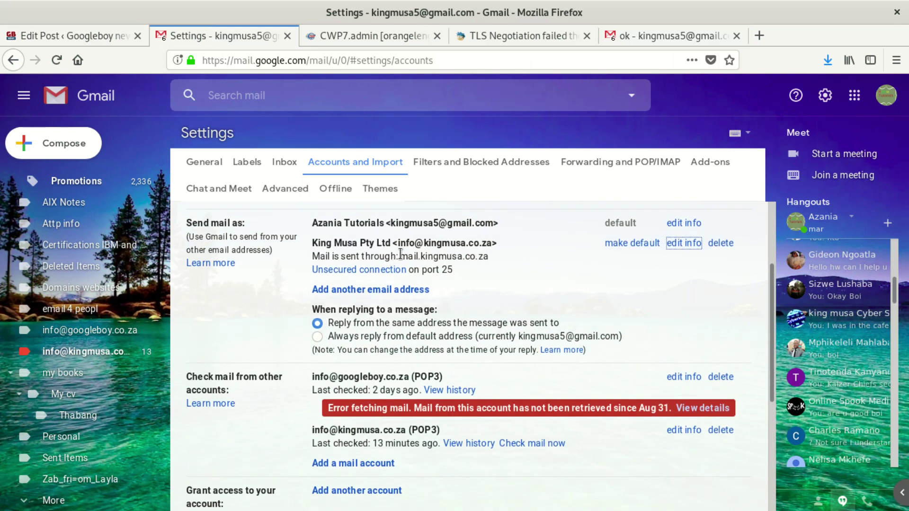
scroll(524, 282, "up", 1)
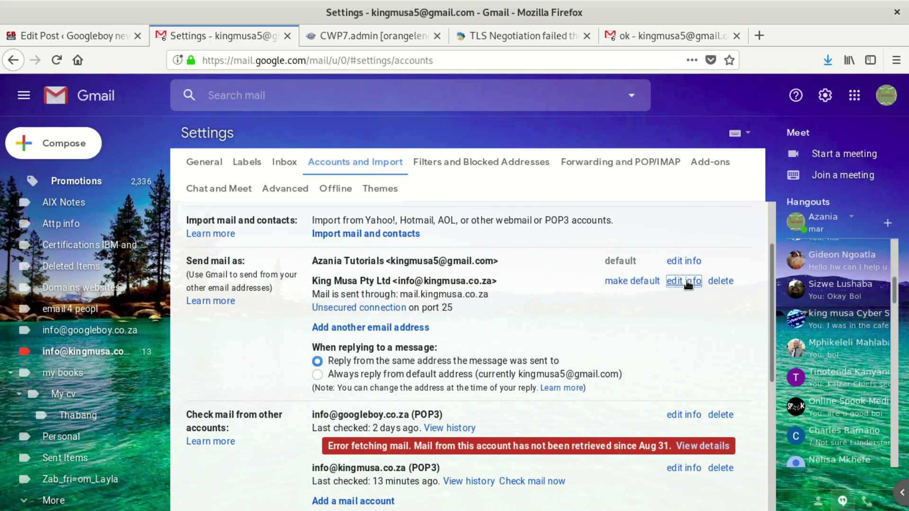
left_click(678, 282)
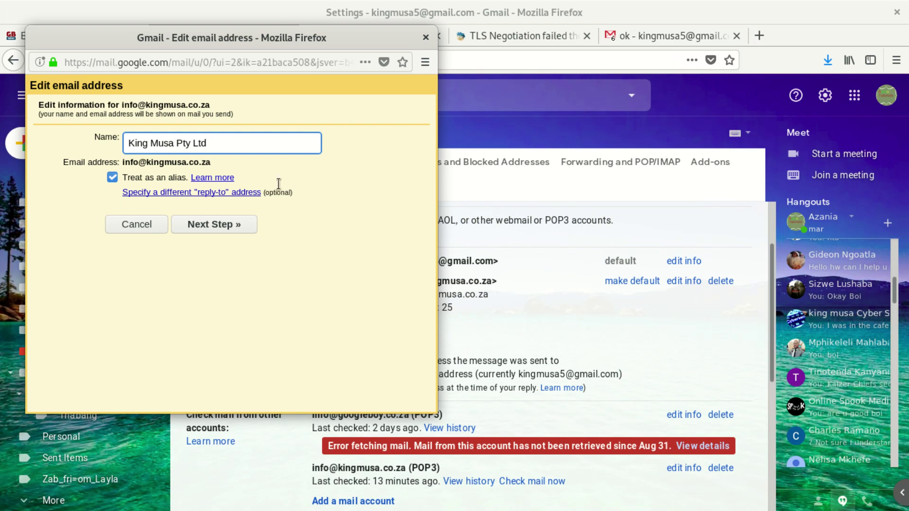
left_click(224, 223)
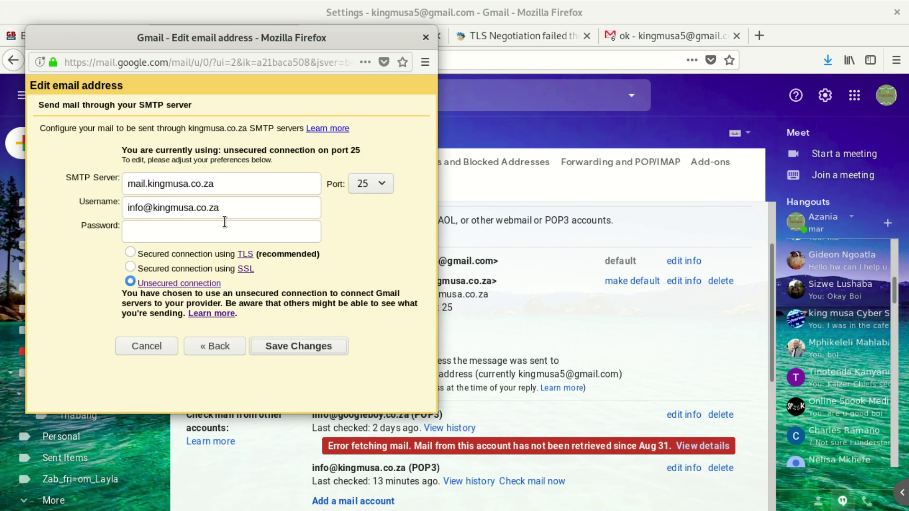
left_click(378, 184)
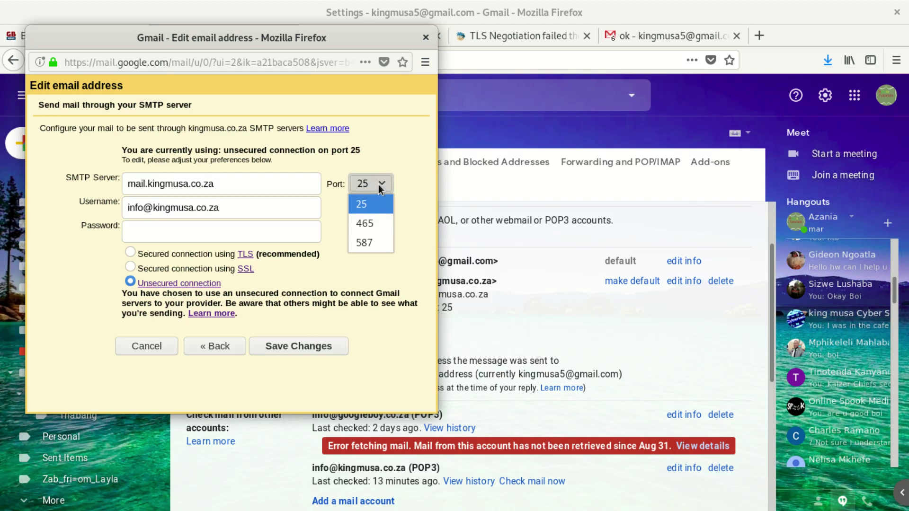
Switch the SMTP port to 587, enter the account password and save.
left_click(377, 237)
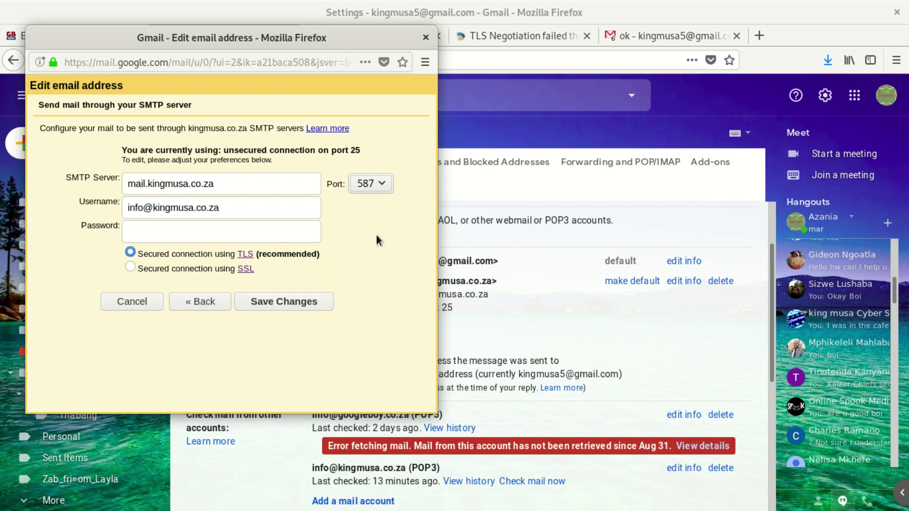
left_click(180, 232)
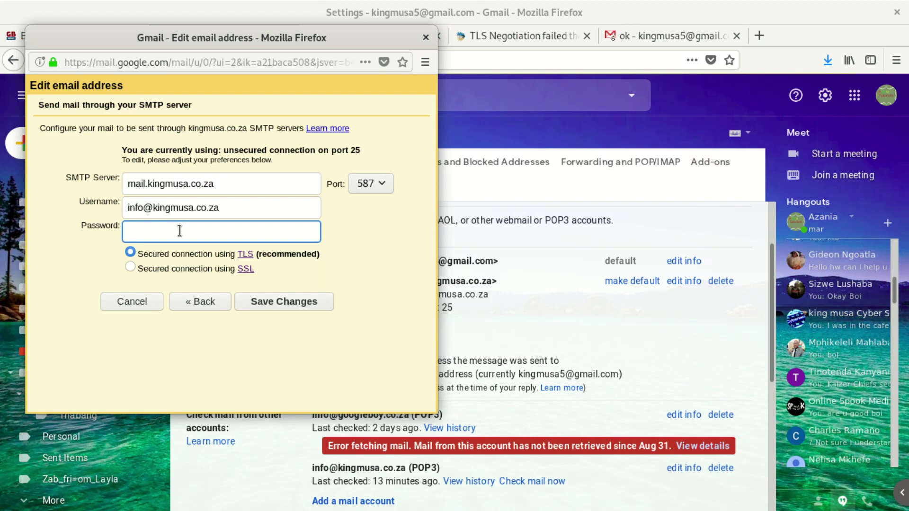
type("••••••••••")
left_click(286, 304)
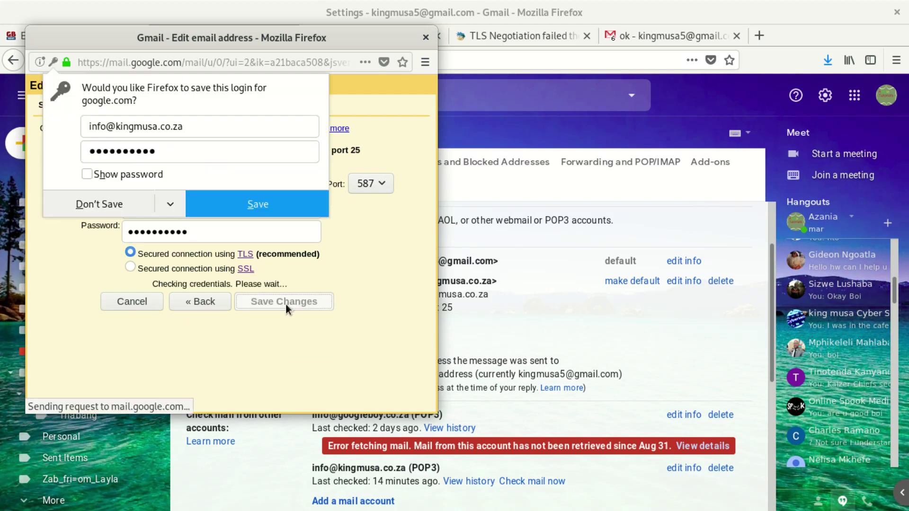
left_click(258, 205)
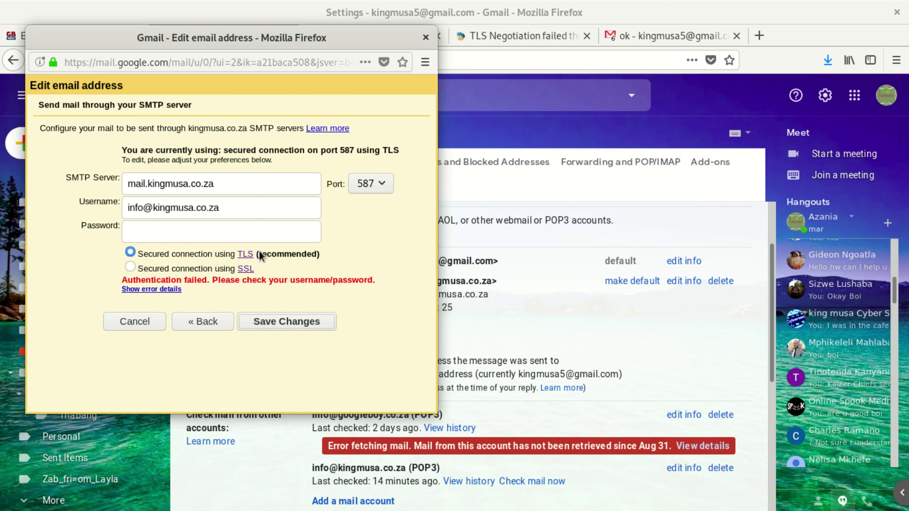
left_click(287, 323)
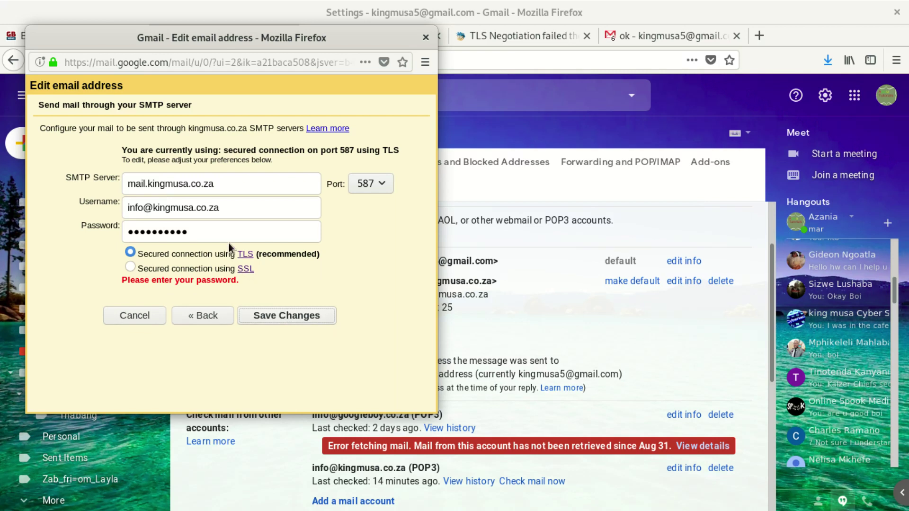
Replace the autofilled password with a retyped one and save again.
left_click_drag(218, 234, 122, 232)
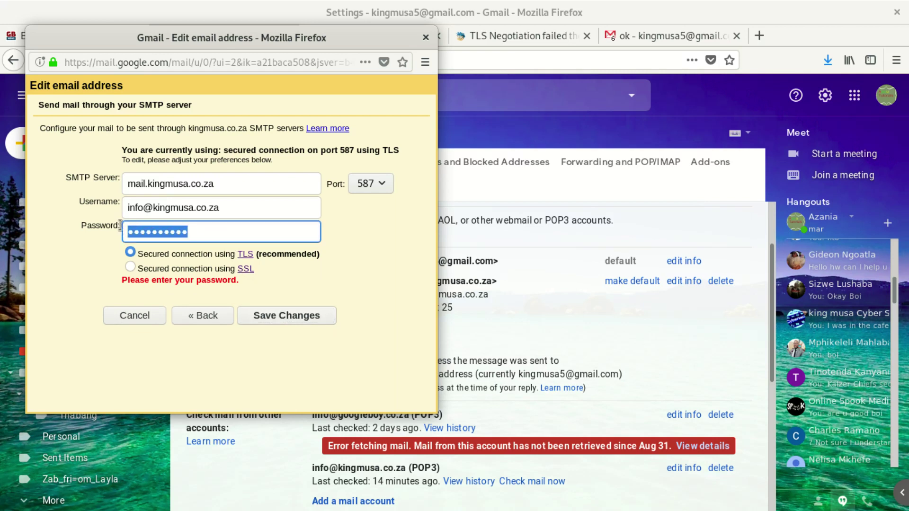
key("BackSpace")
type("a")
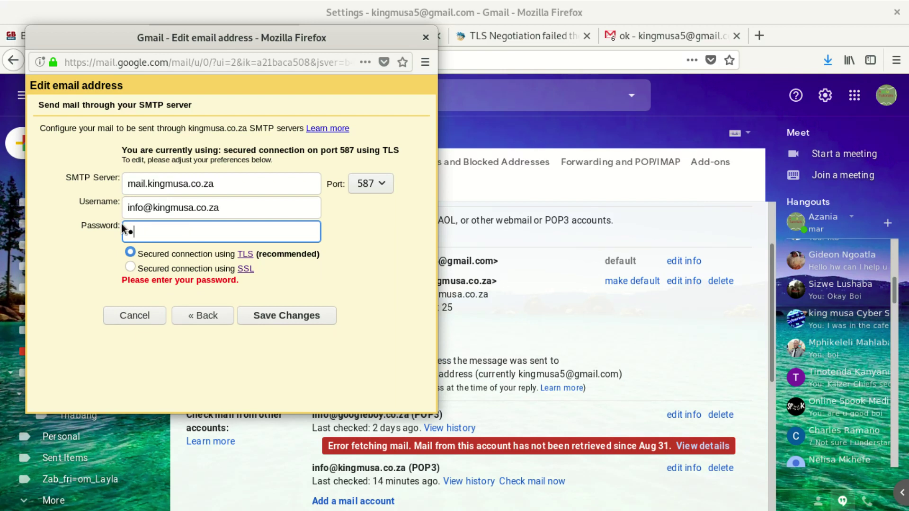
type("aaaaaaaaaaaa")
left_click(288, 309)
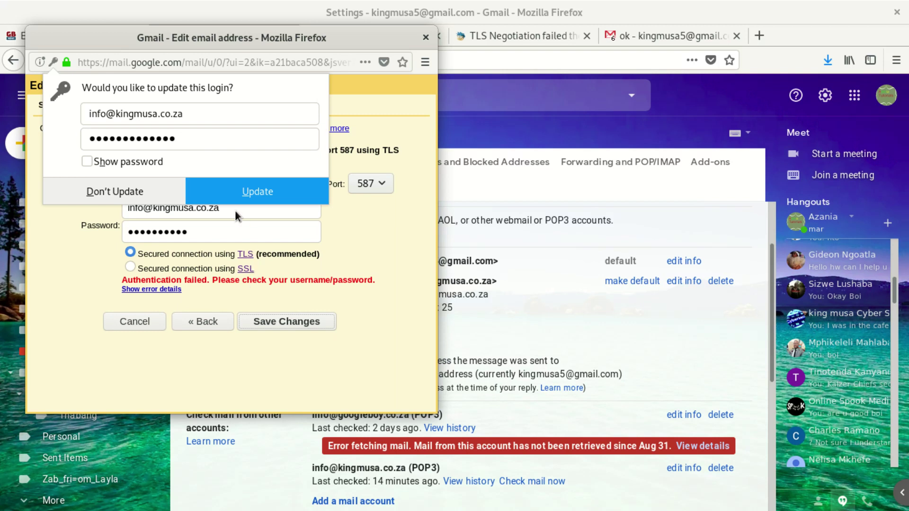
Retype the SMTP password, save again, and update the browser's stored login.
left_click(233, 197)
left_click_drag(226, 233, 139, 232)
left_click(190, 239)
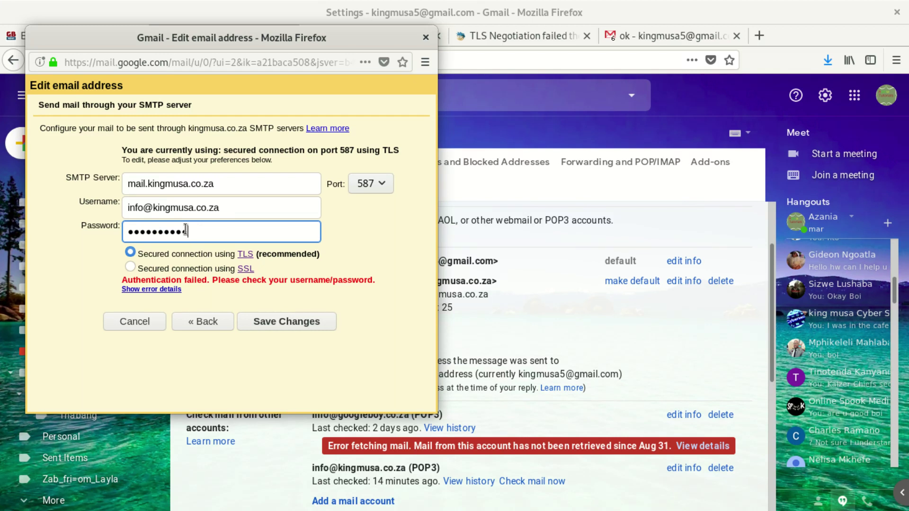
double_click(185, 229)
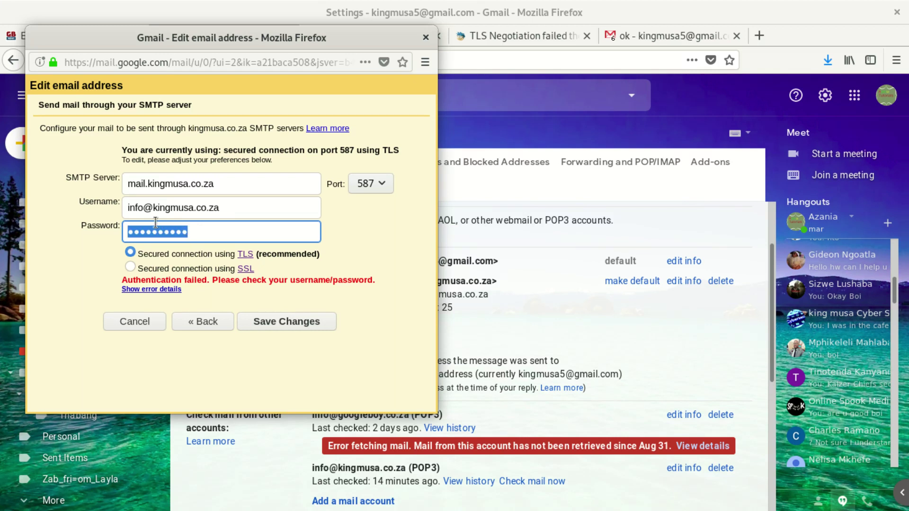
key("BackSpace")
type("••••••")
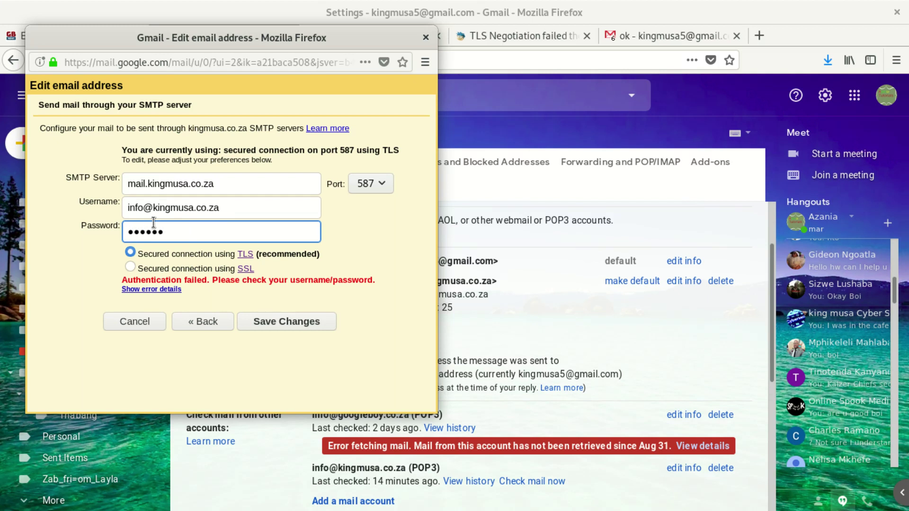
type("••••••")
left_click(260, 316)
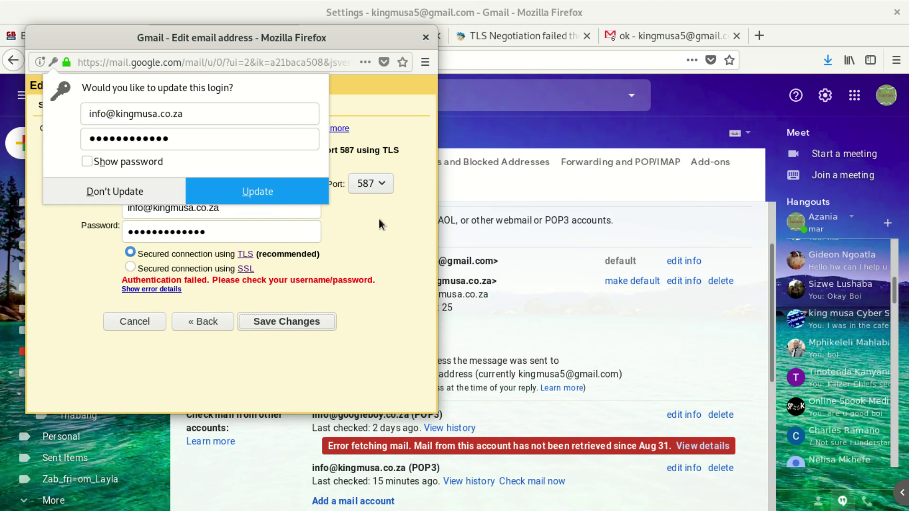
left_click(232, 193)
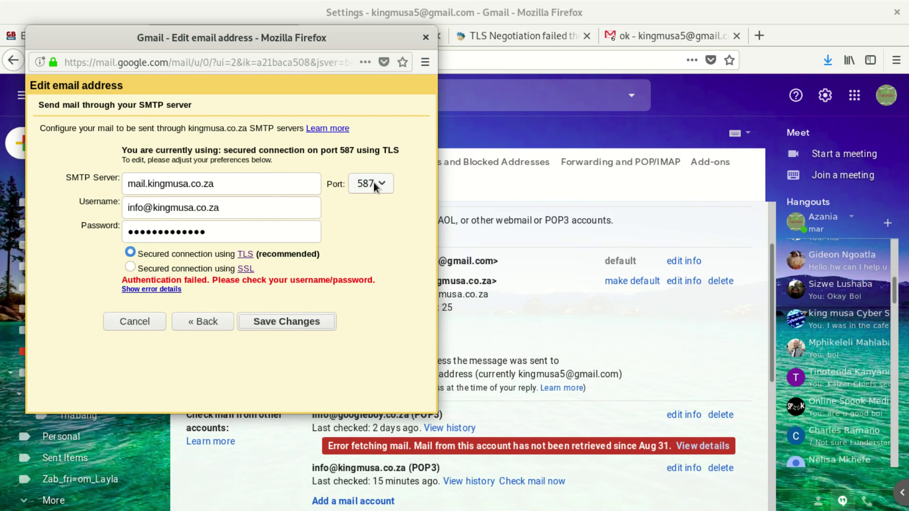
Change the SMTP settings to port 25 with the 'Unsecured connection' option.
left_click(374, 186)
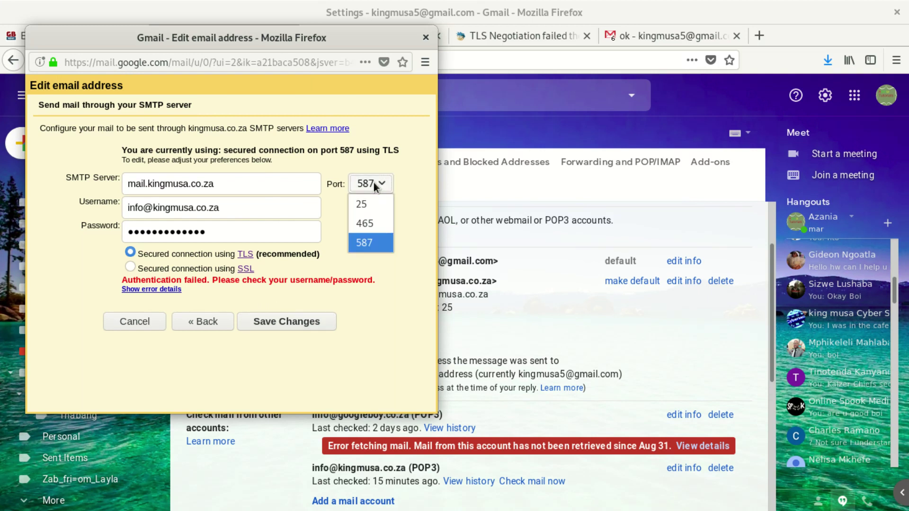
left_click(367, 209)
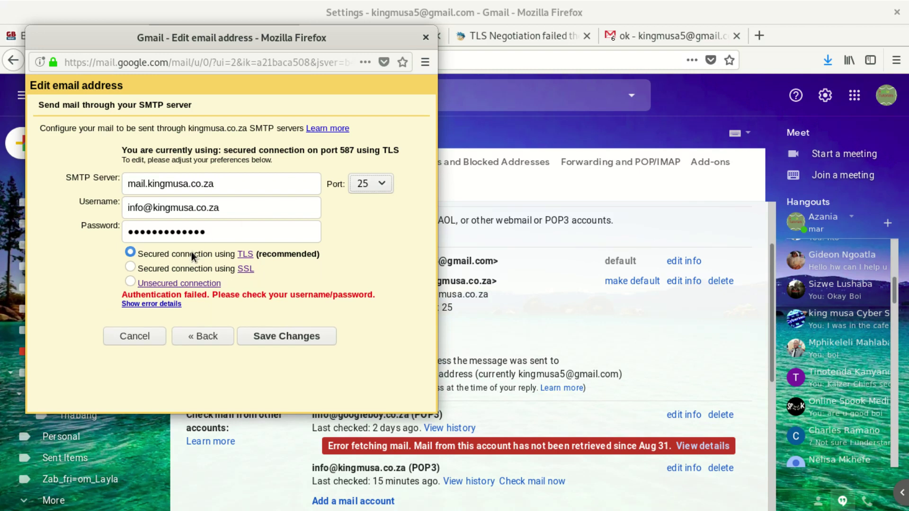
left_click(127, 283)
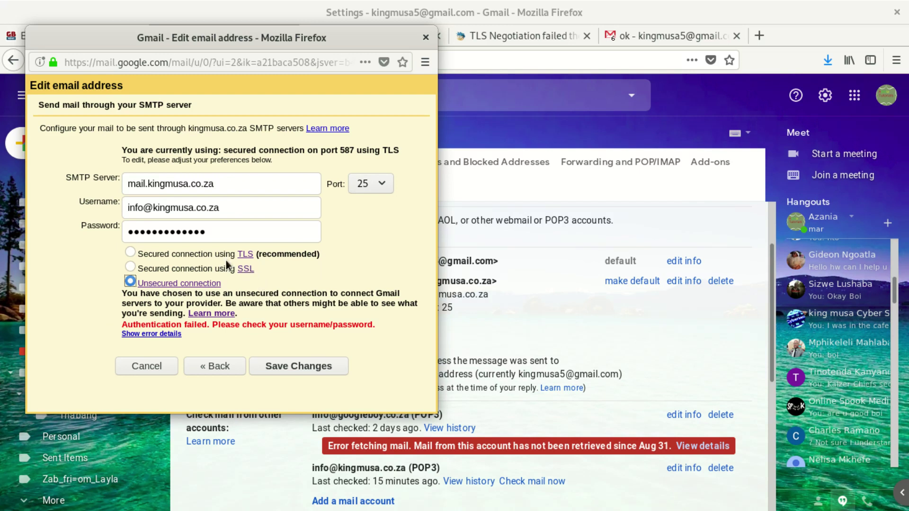
Try SSL on port 25 with a retyped password, then revert to unsecured when unreachable.
left_click(129, 267)
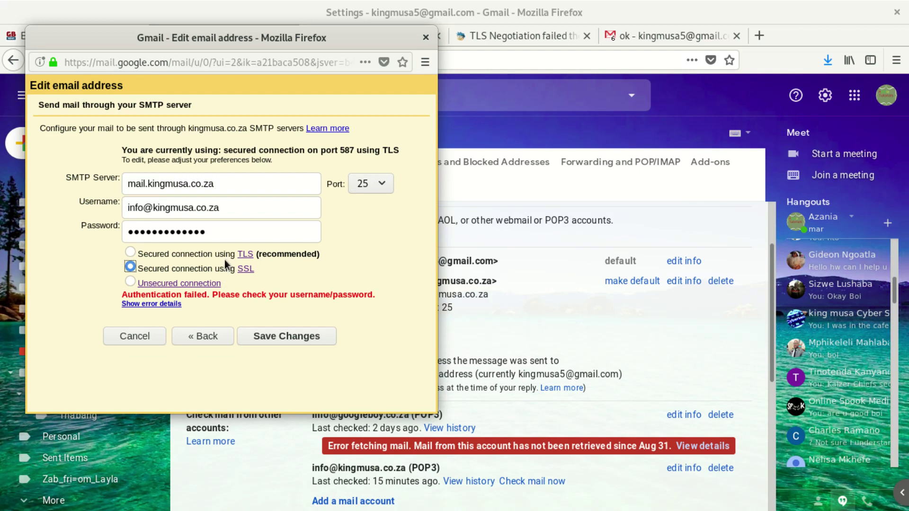
double_click(214, 233)
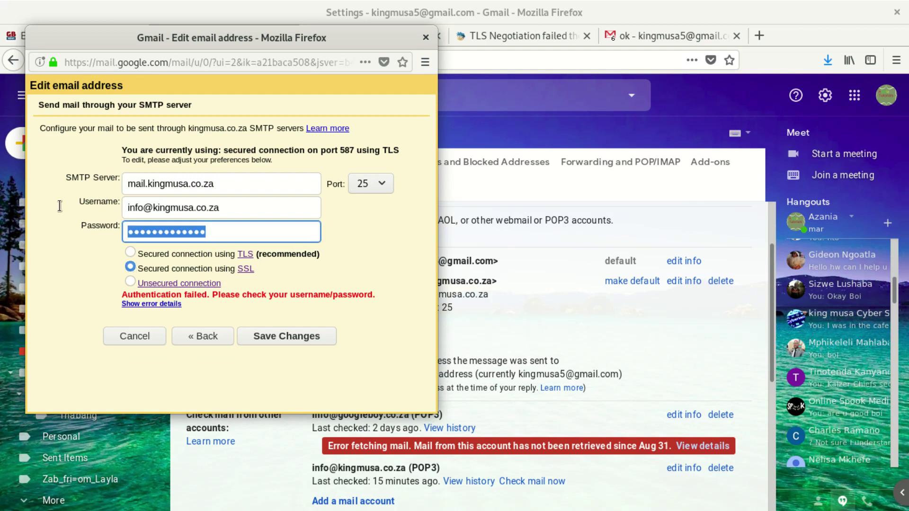
key("BackSpace")
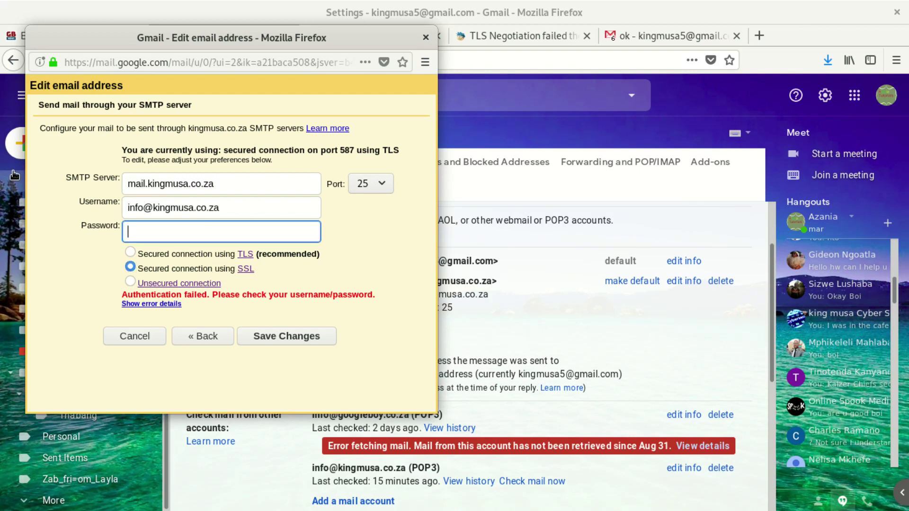
type("•••")
key("BackSpace")
key("BackSpace")
key("BackSpace")
type("••••••••••••")
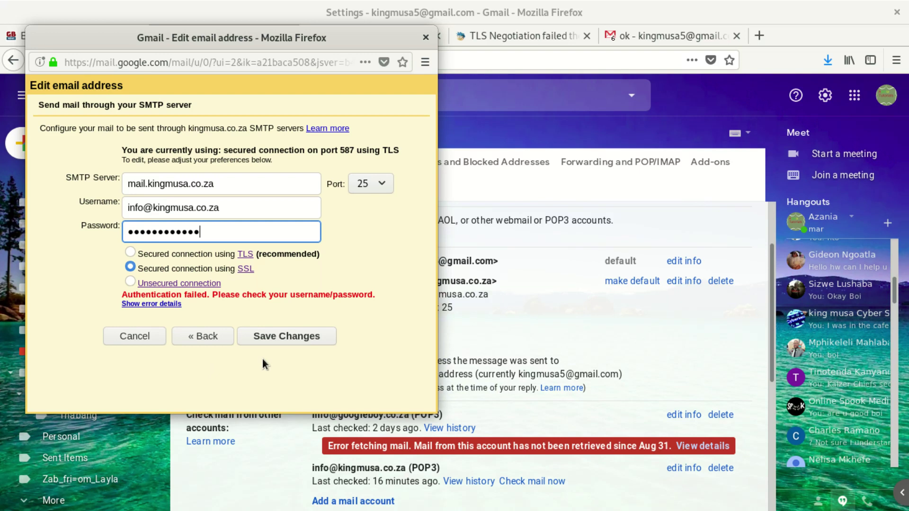
left_click(270, 332)
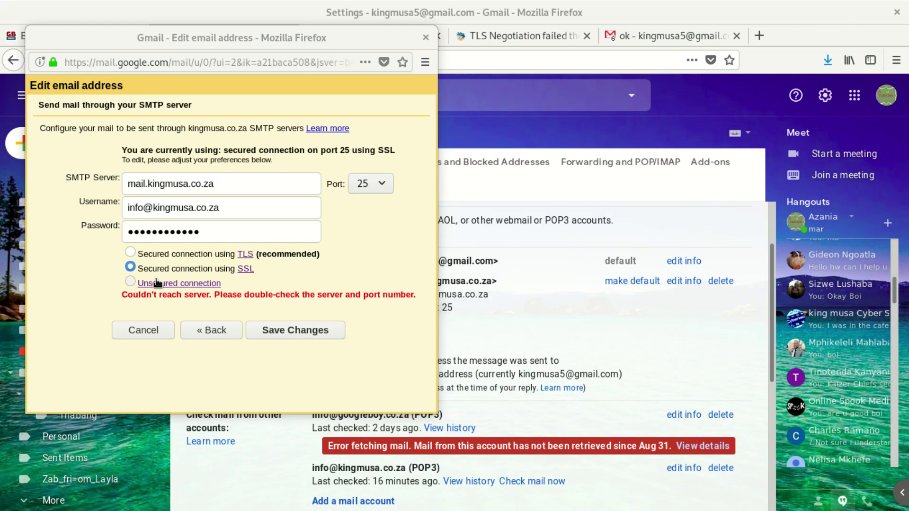
left_click(130, 282)
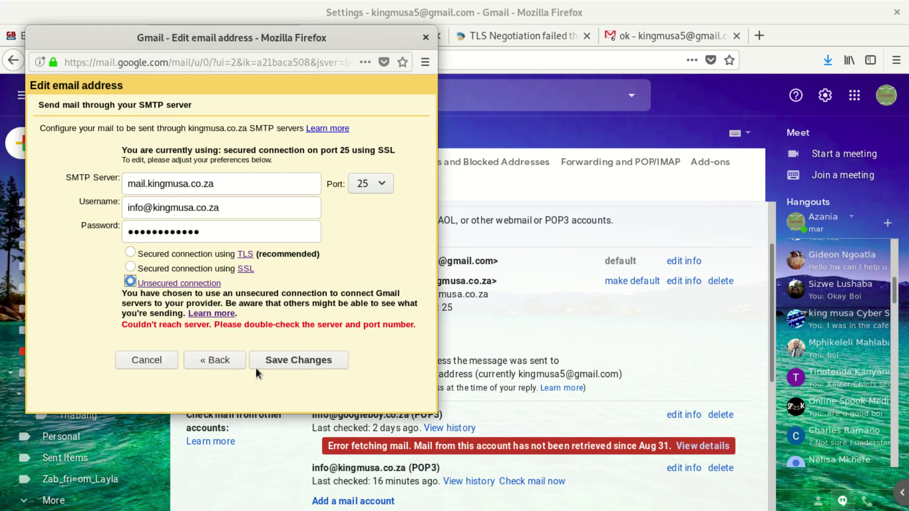
Select the masked password and save the port 25 unsecured SMTP settings.
left_click_drag(211, 237, 115, 232)
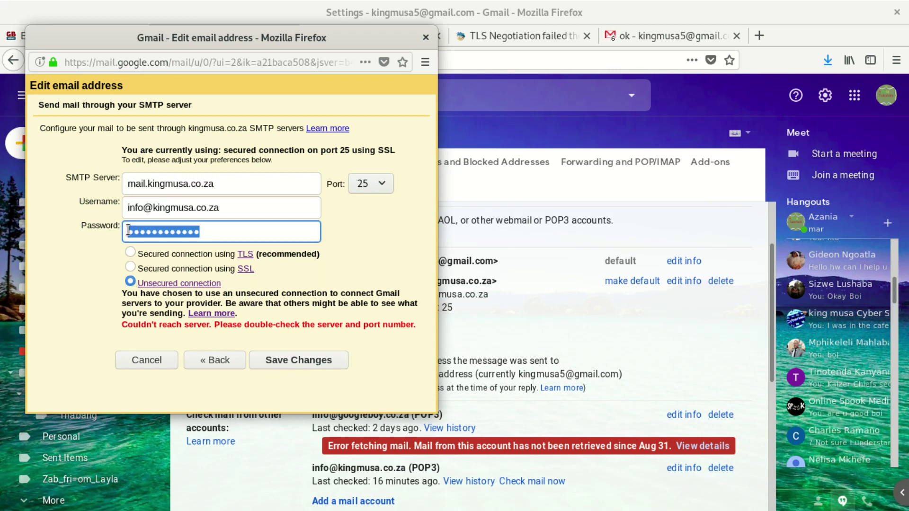
left_click(292, 360)
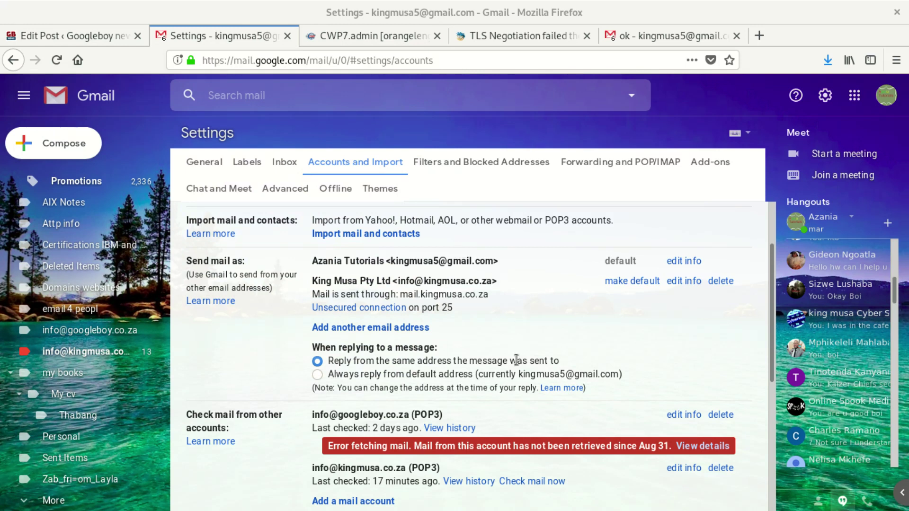
Go back to the 'ok' bounce message tab, clear the selection, and return to the Inbox.
scroll(507, 346, "up", 2)
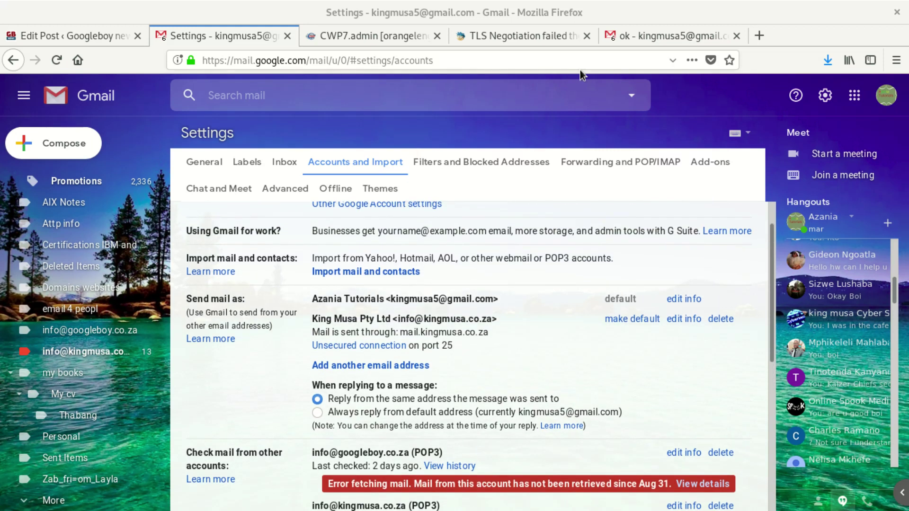
left_click(652, 39)
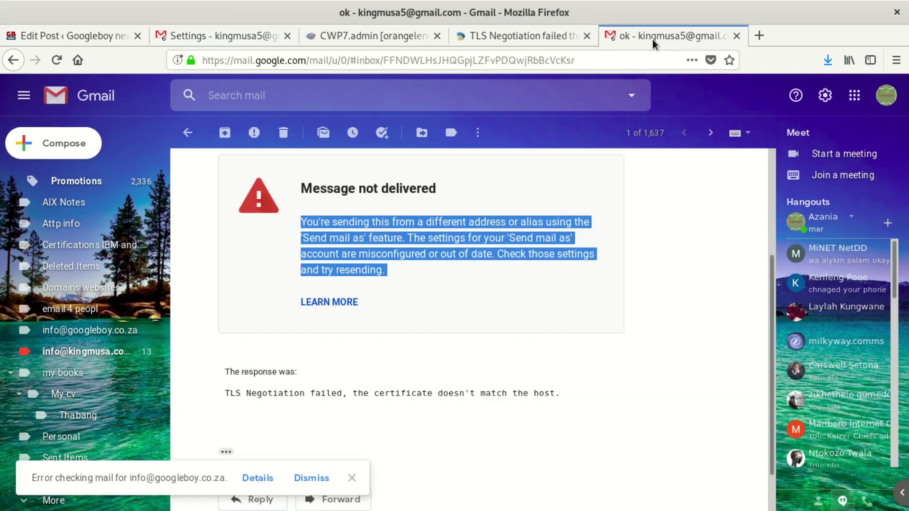
left_click(388, 222)
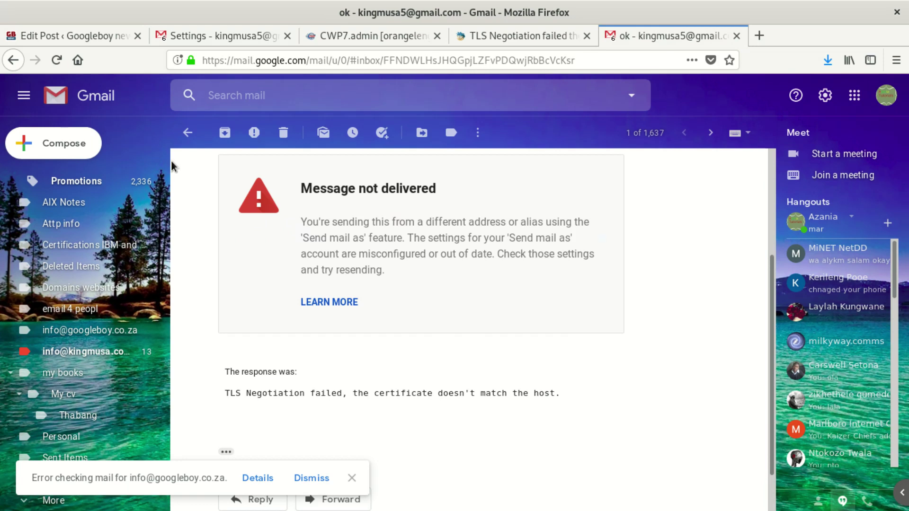
left_click(188, 133)
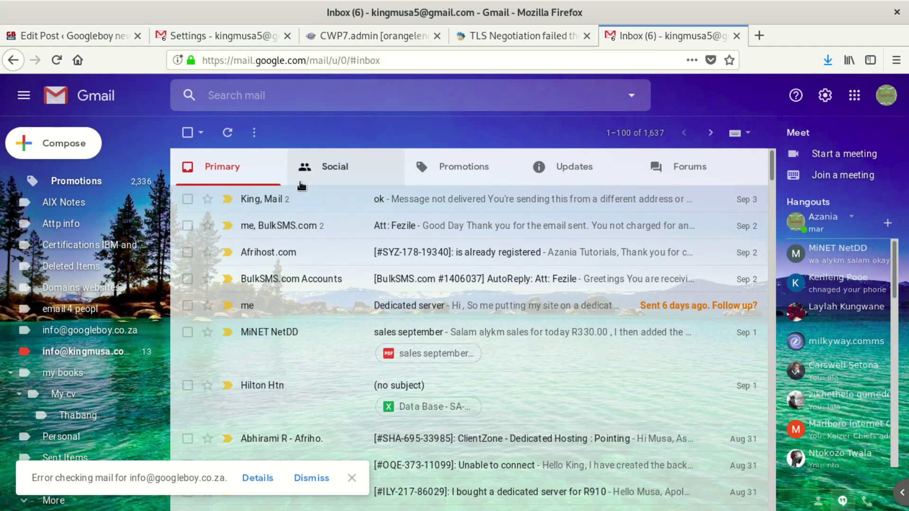
Compose a new message from the King Musa Pty Ltd address, leaving the subject empty.
left_click(68, 144)
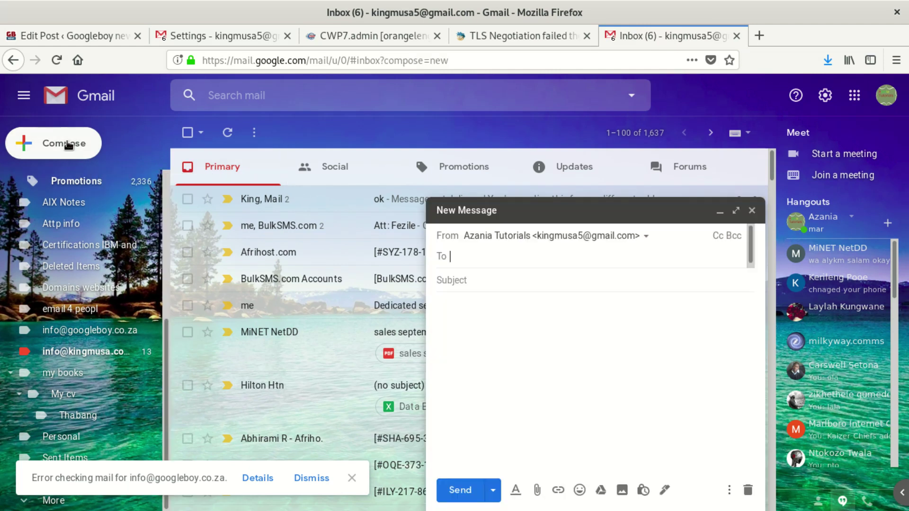
left_click(649, 236)
left_click(623, 279)
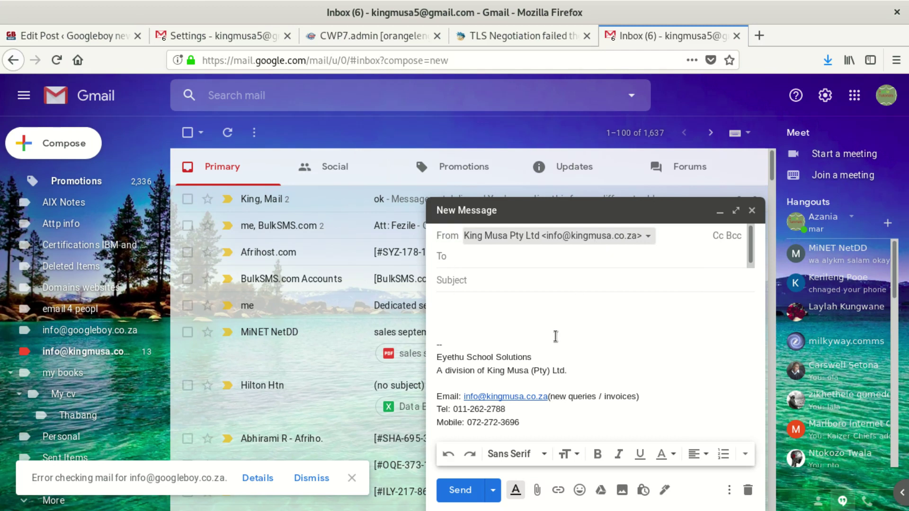
left_click(498, 313)
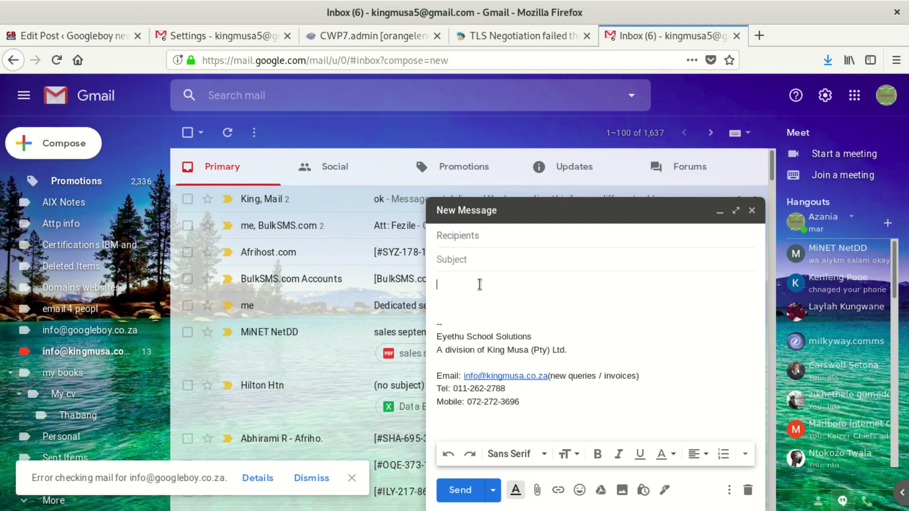
left_click(473, 260)
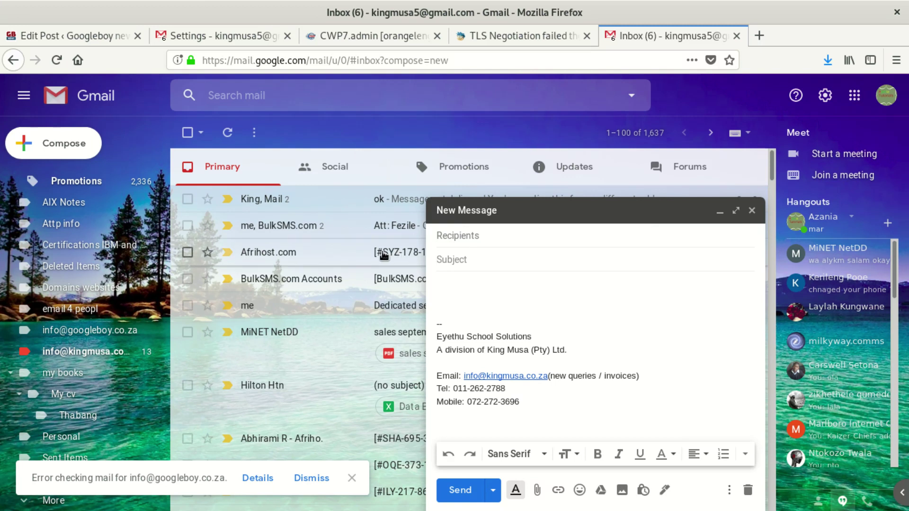
type("hq")
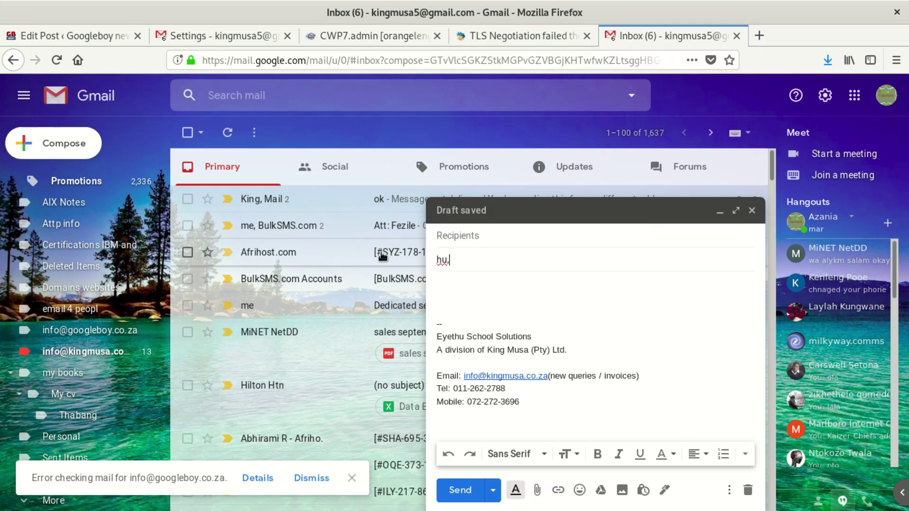
key("BackSpace")
key("BackSpace")
type("pai")
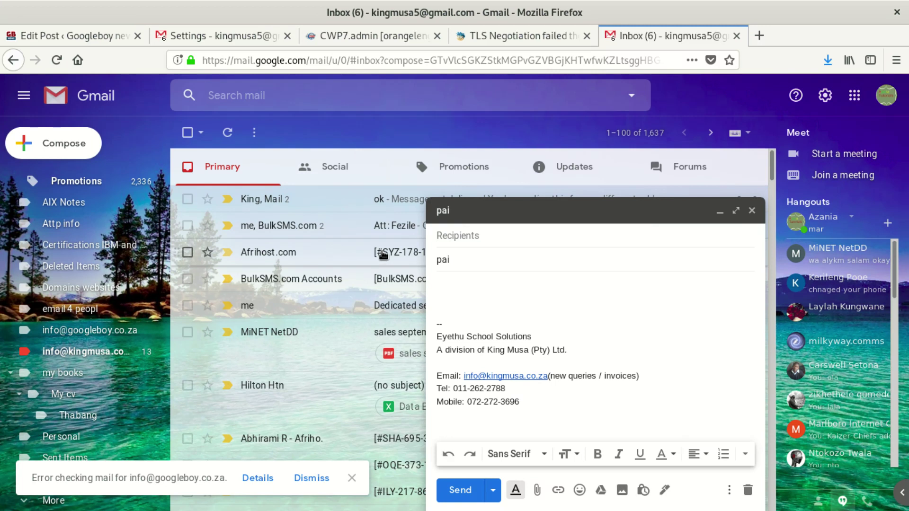
key("BackSpace")
key("BackSpace")
key("BackSpace")
Search the To field for the Gmail contact by typing part of their name.
left_click(478, 234)
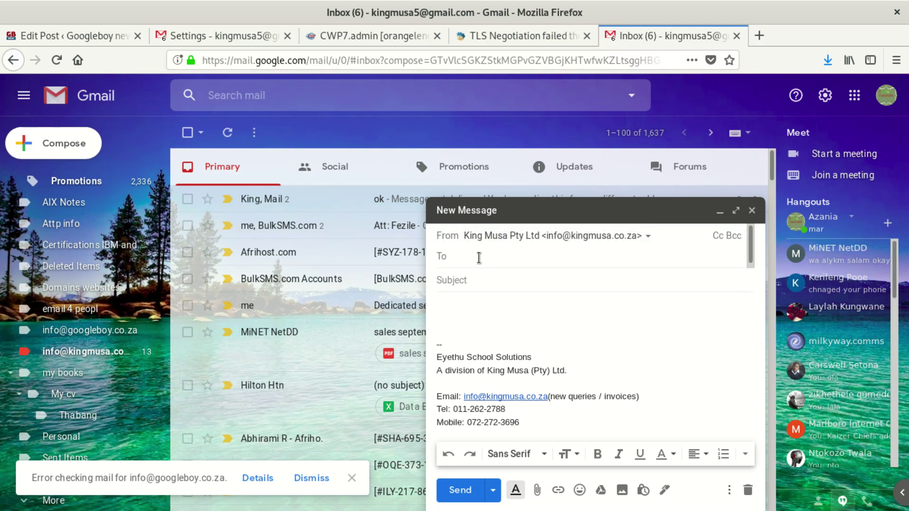
type("h")
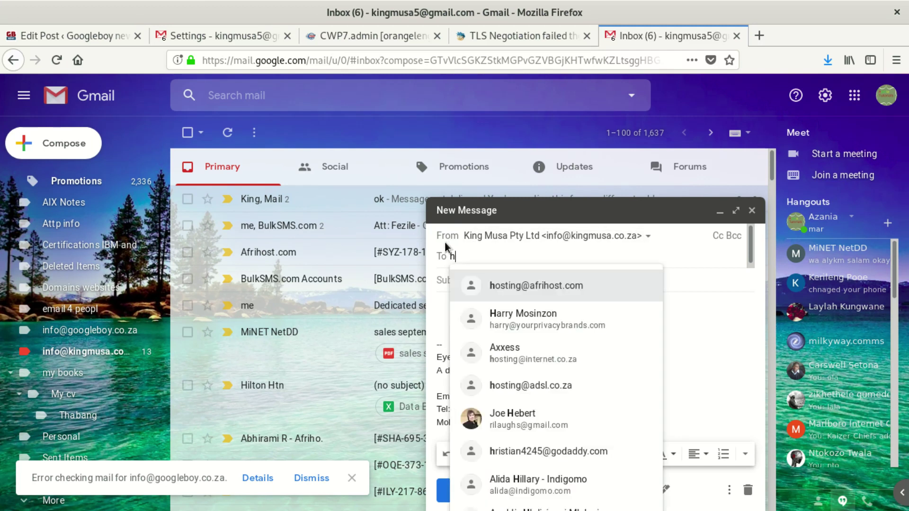
key("BackSpace")
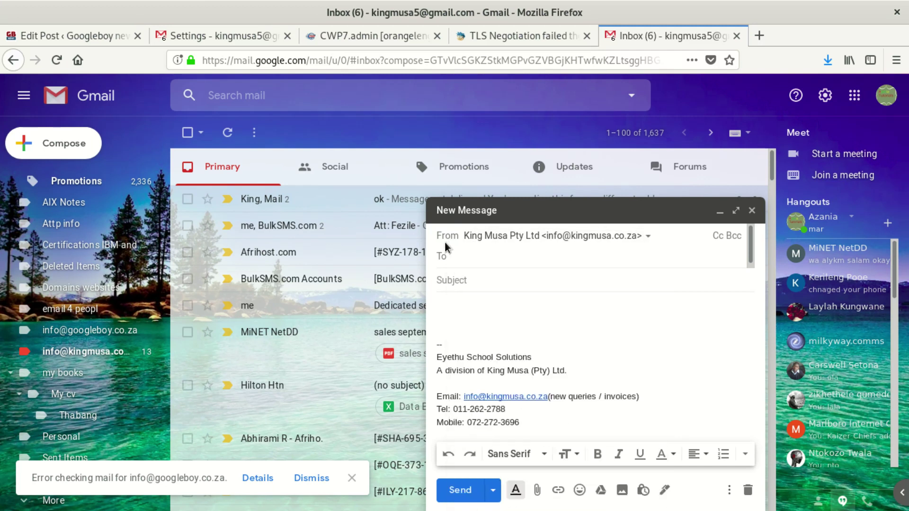
type("hump")
key("BackSpace")
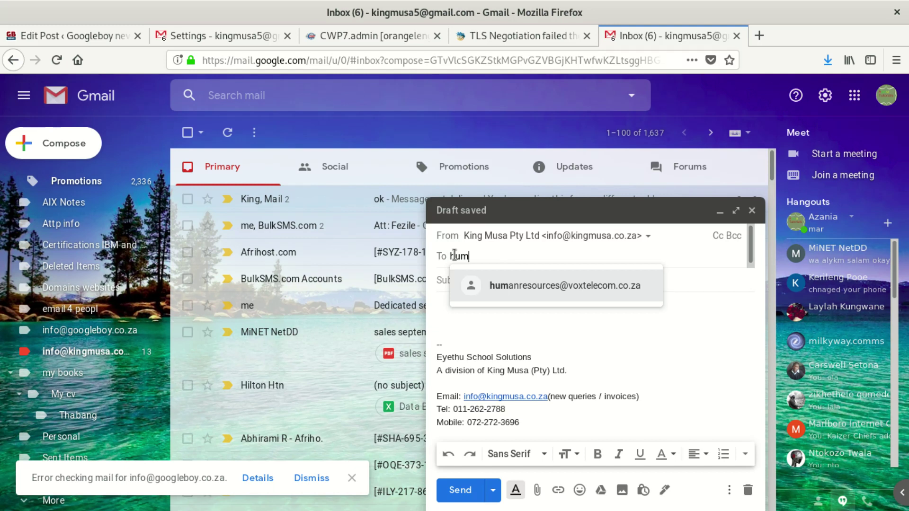
key("BackSpace")
key("BackSpace")
key("BackSpace")
type("pa")
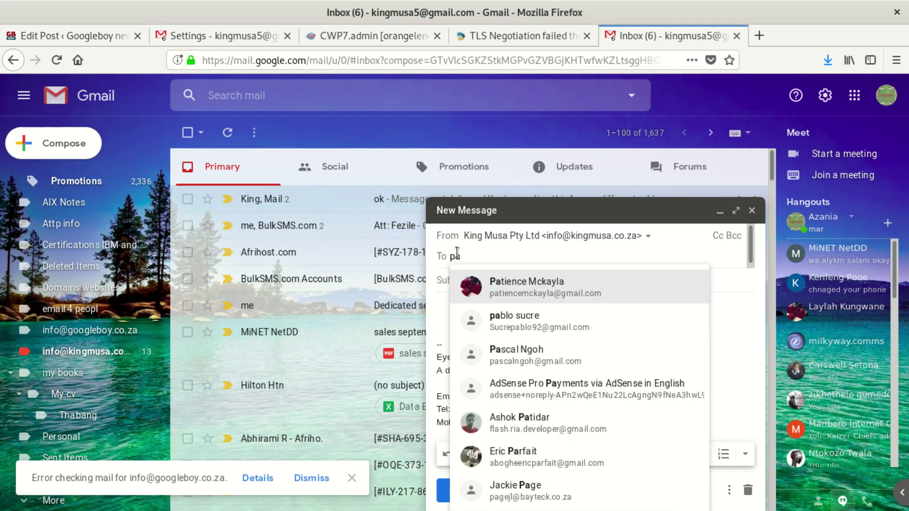
key("BackSpace")
key("BackSpace")
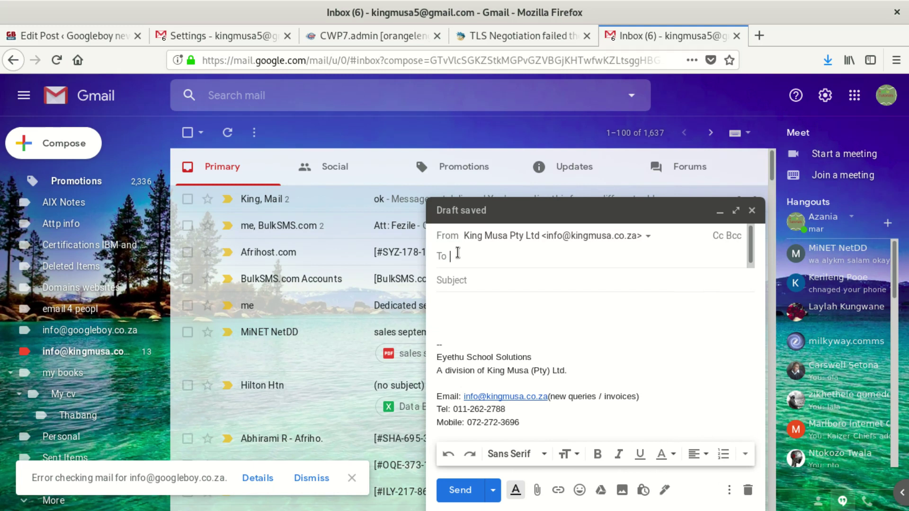
type("si")
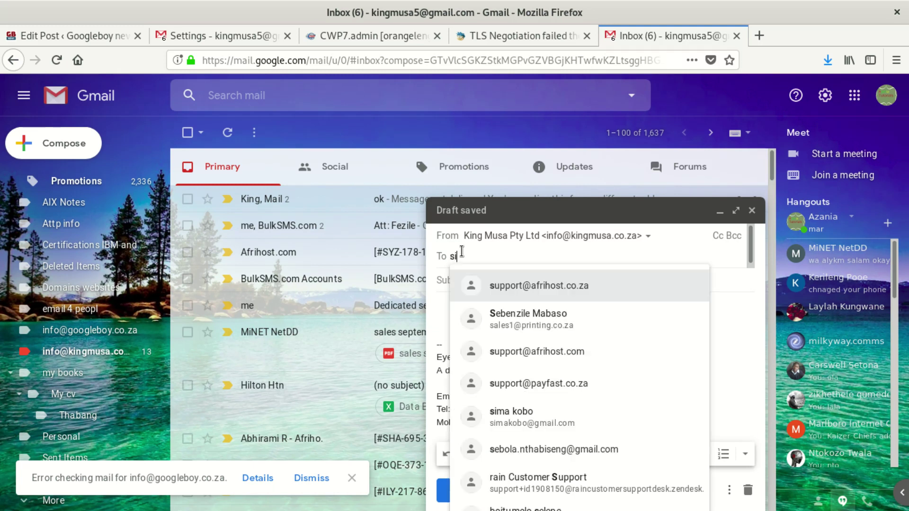
type("zwe")
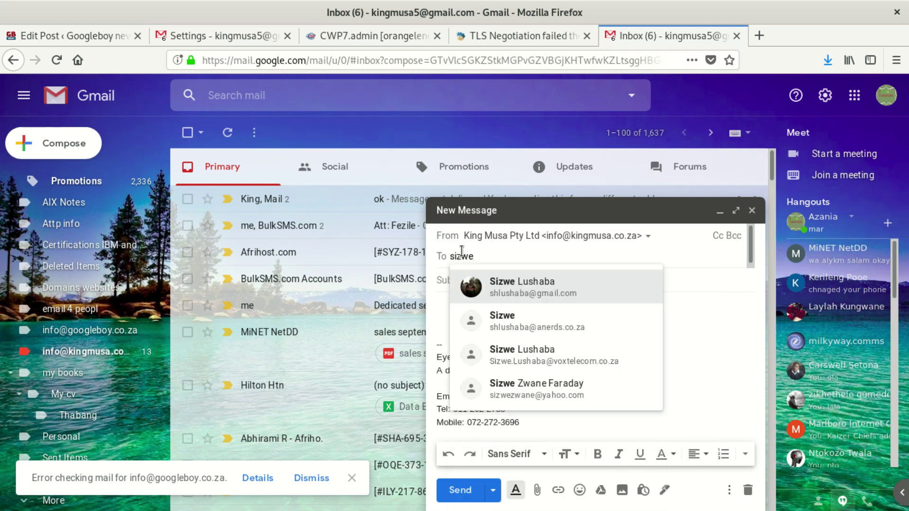
Address the message to the suggested contact with subject 'hi am just testing'.
left_click(511, 287)
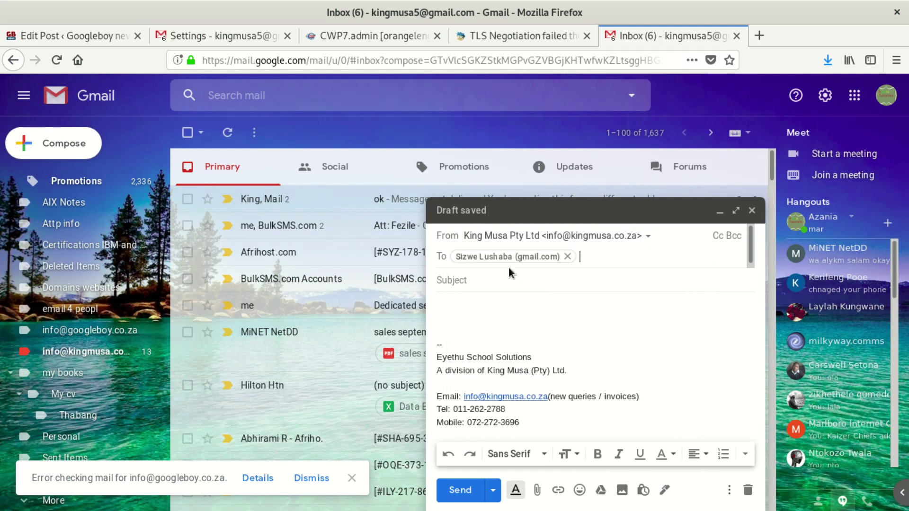
left_click(491, 278)
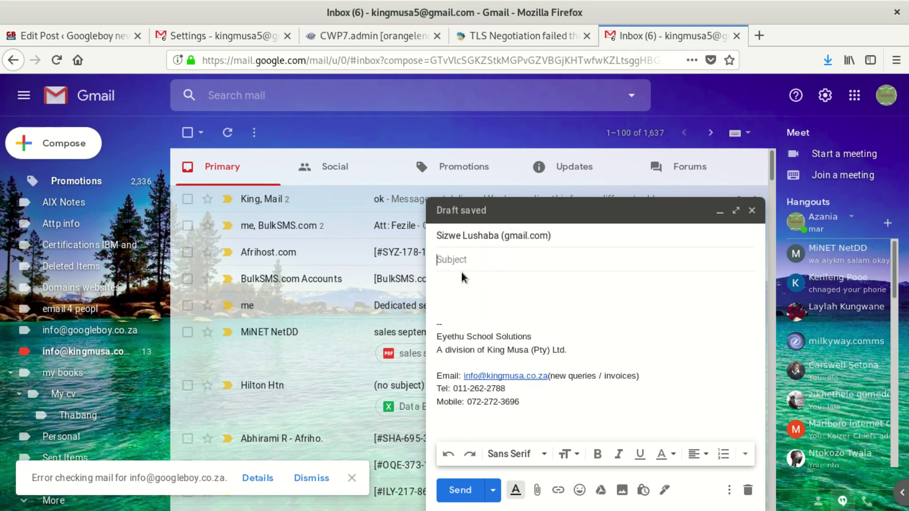
type("hi am ju")
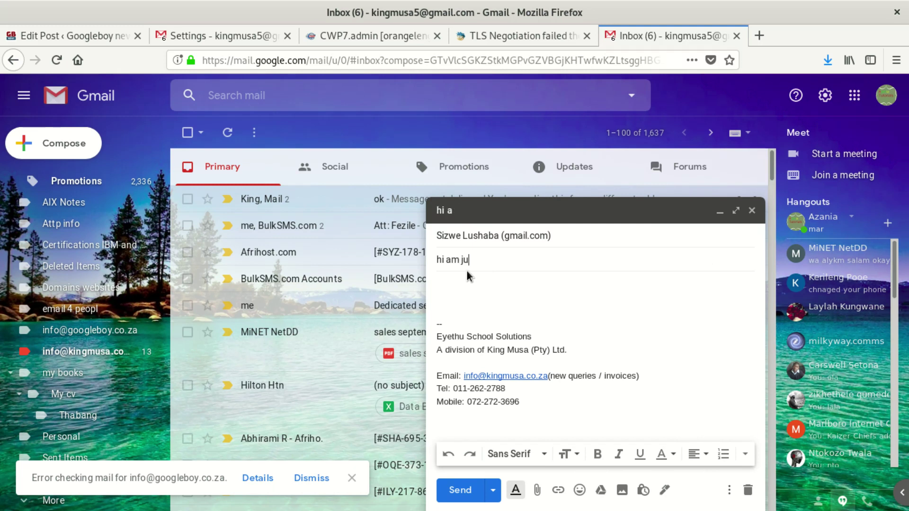
type("st testing")
Write 'please tell me wen u recieve it' in the body and send the message.
left_click(443, 290)
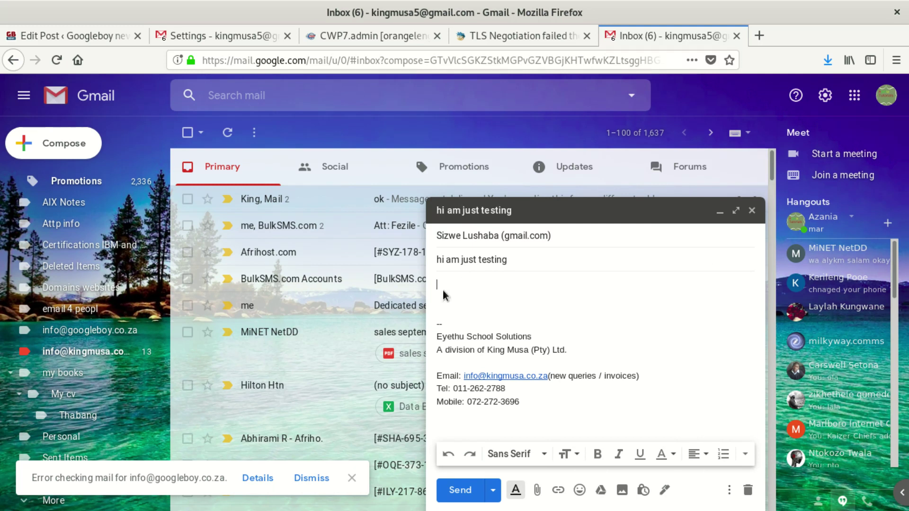
type("dont res")
key("BackSpace")
key("BackSpace")
key("BackSpace")
type("please tell m")
type("e wen u ")
type("re")
type("cieve")
type(" it")
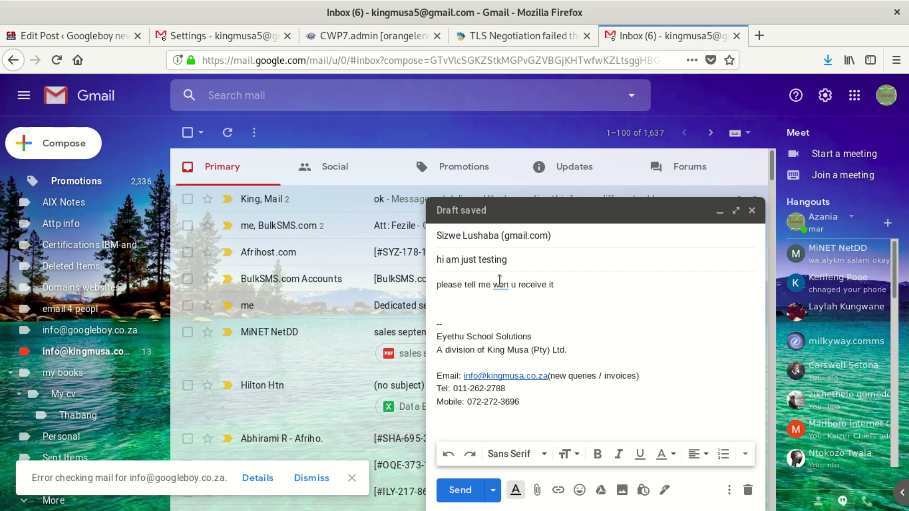
left_click(467, 491)
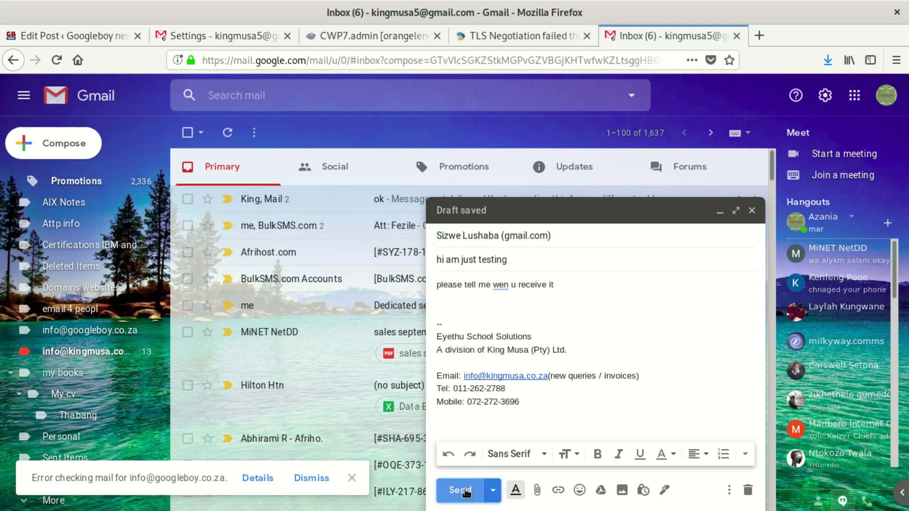
left_click(466, 491)
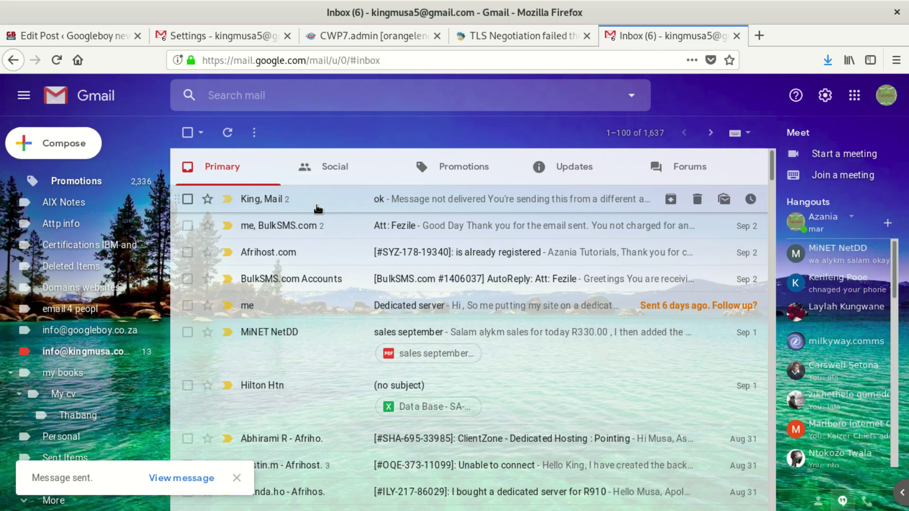
Reload the Gmail page and discard an empty extra browser tab.
left_click(349, 61)
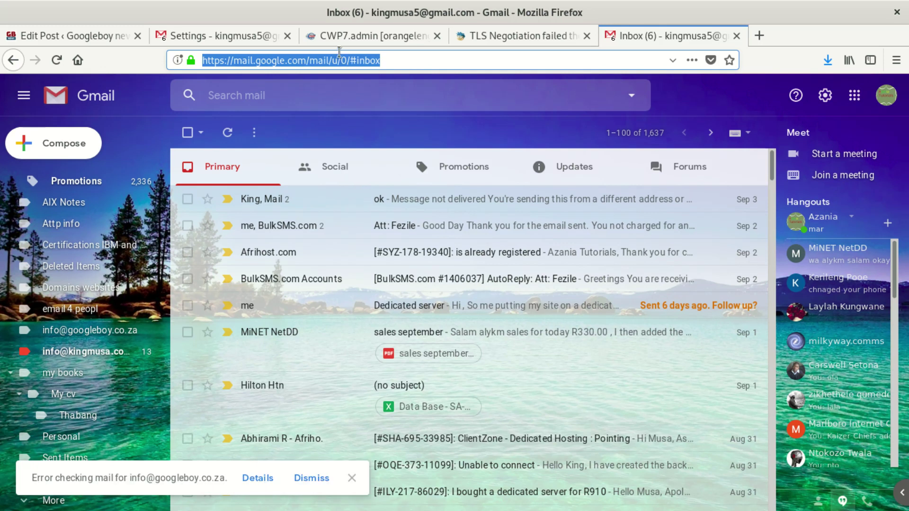
key("Return")
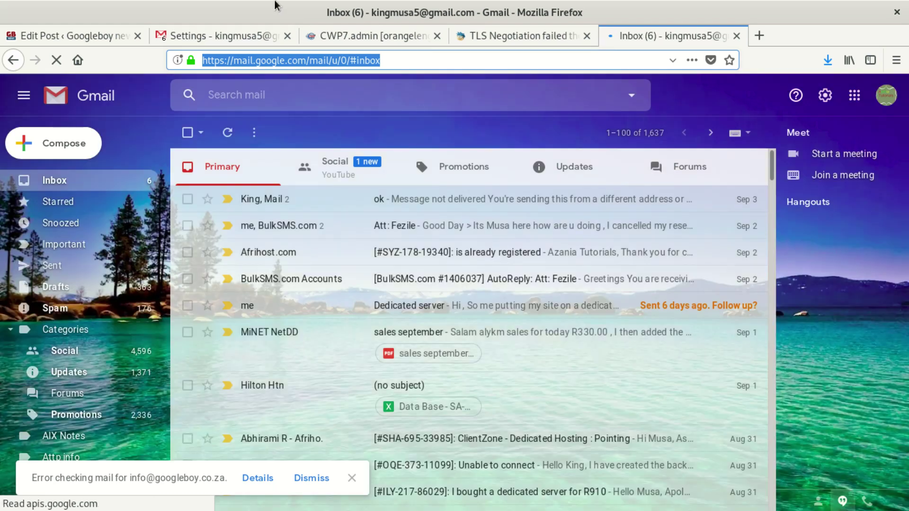
left_click(766, 31)
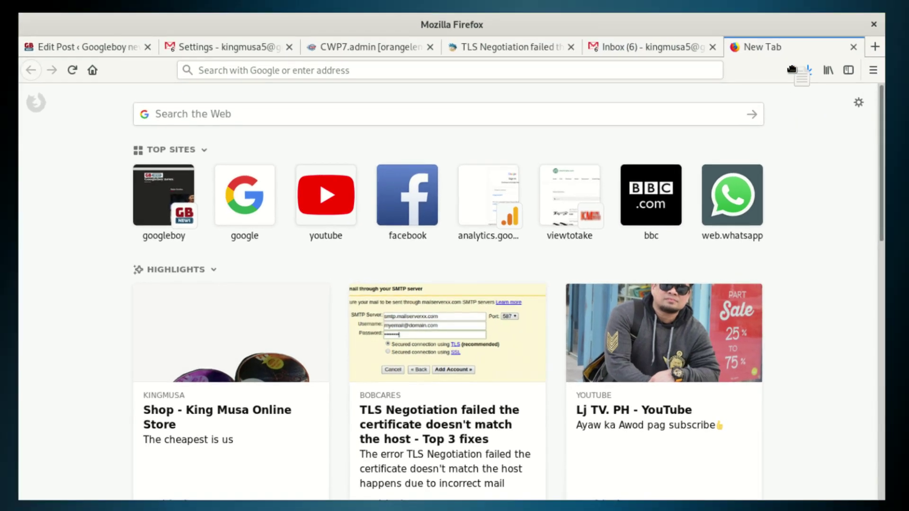
middle_click(752, 53)
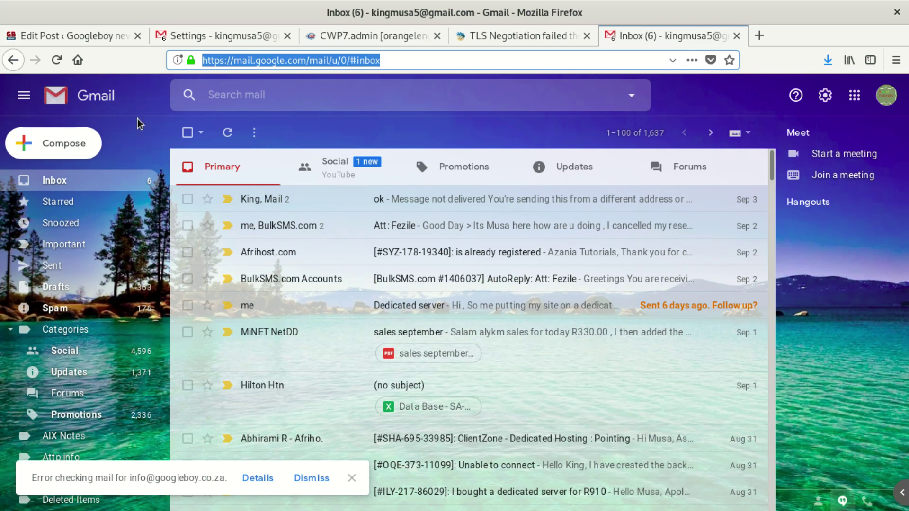
Start a new message and search the mailbox for the intended recipient.
left_click(83, 141)
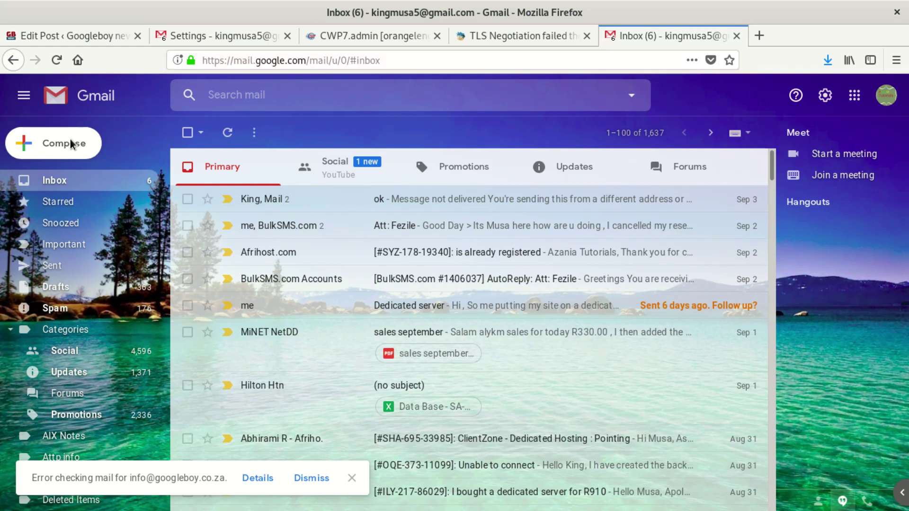
left_click(262, 96)
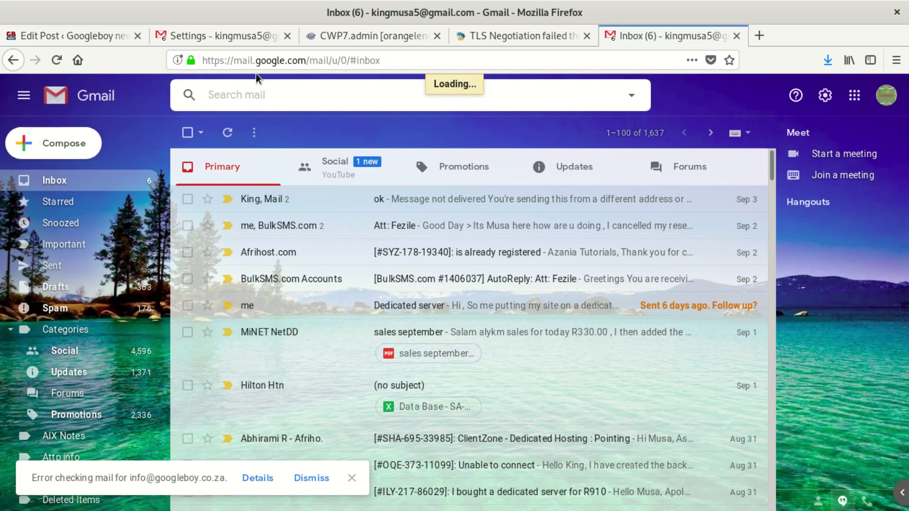
type("hum,")
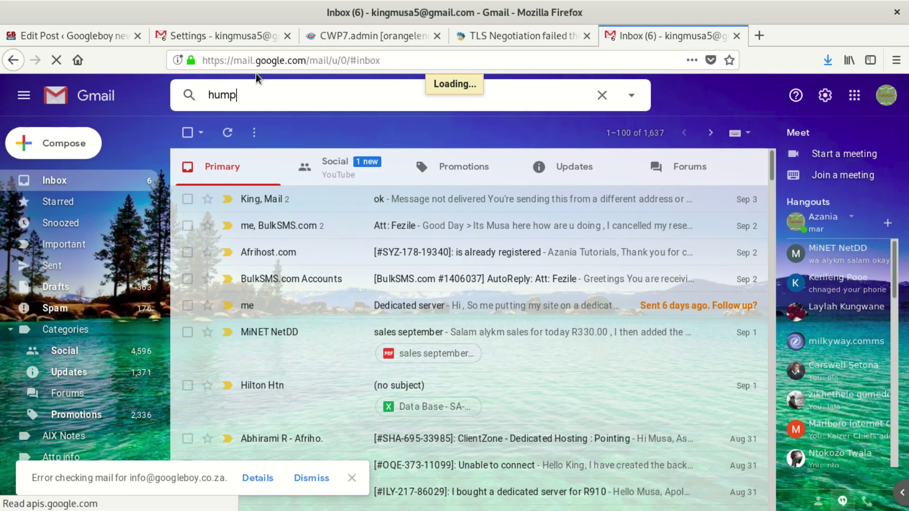
type("tc")
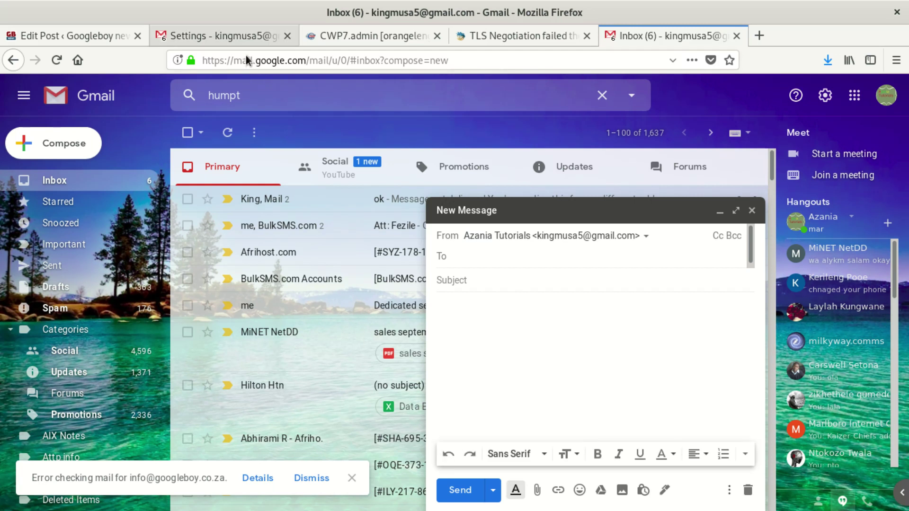
left_click(250, 98)
key("Return")
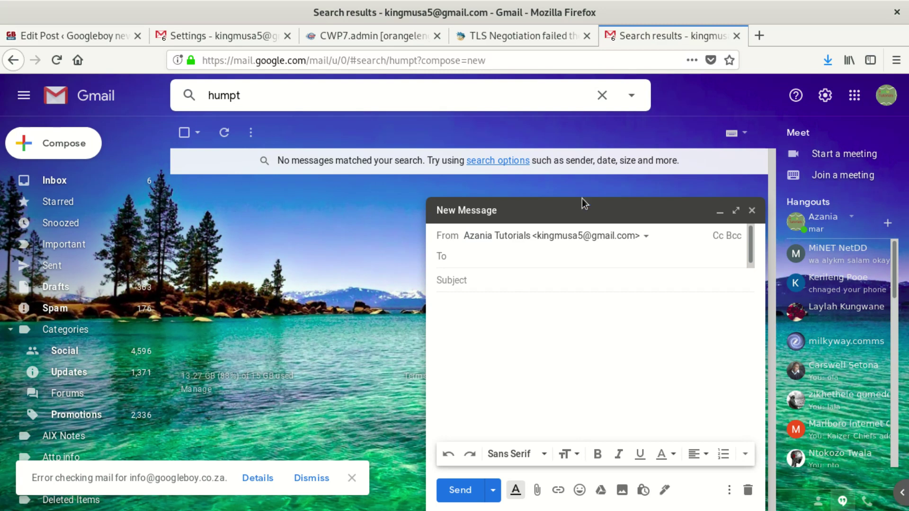
Add the suggested address as recipient, removing a wrongly added one first.
left_click(505, 280)
left_click(495, 238)
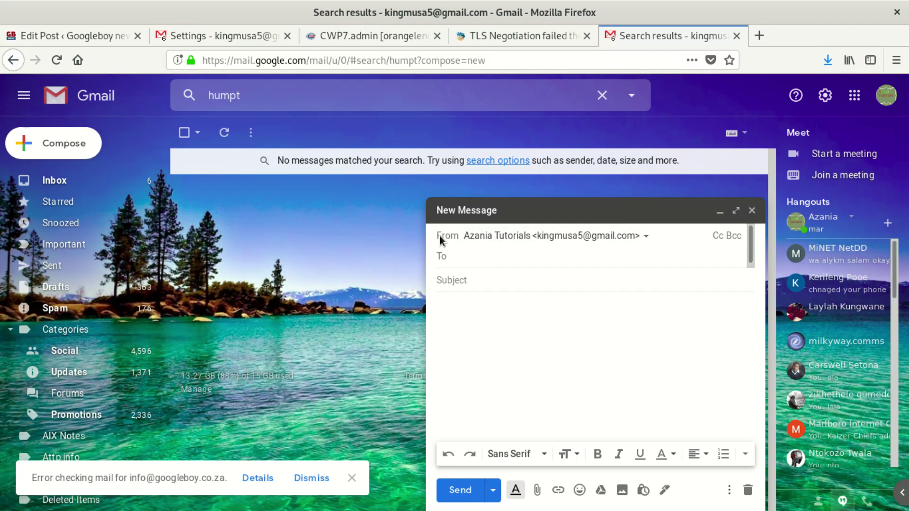
type("hu")
key("Return")
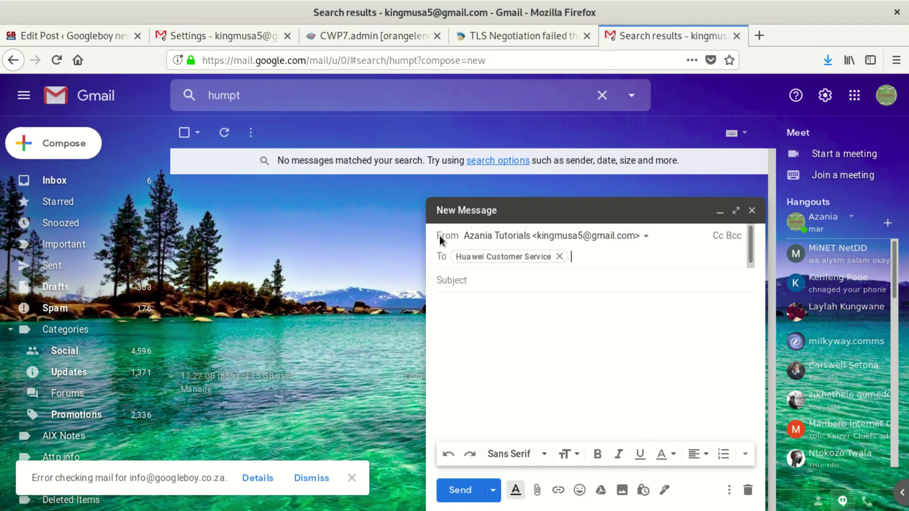
key("BackSpace")
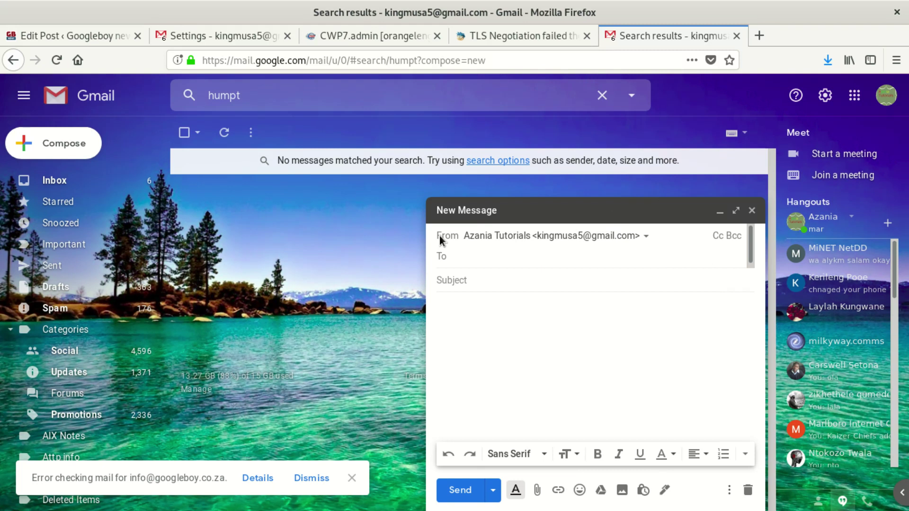
type("hu")
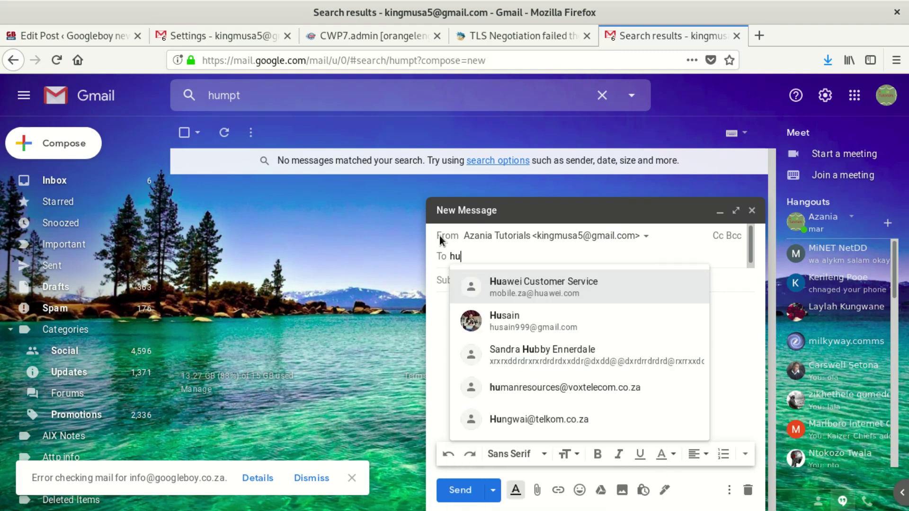
key("BackSpace")
key("BackSpace")
type("wam")
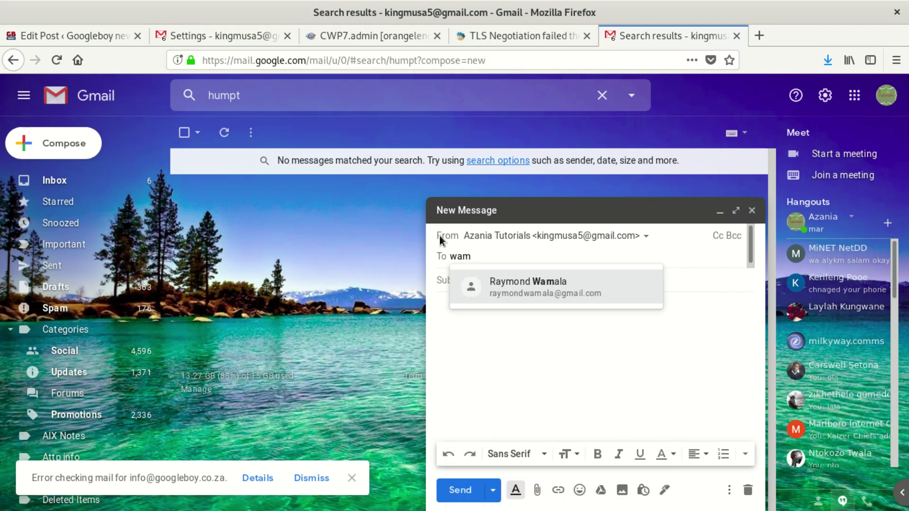
key("BackSpace")
type("m")
key("BackSpace")
type("ny")
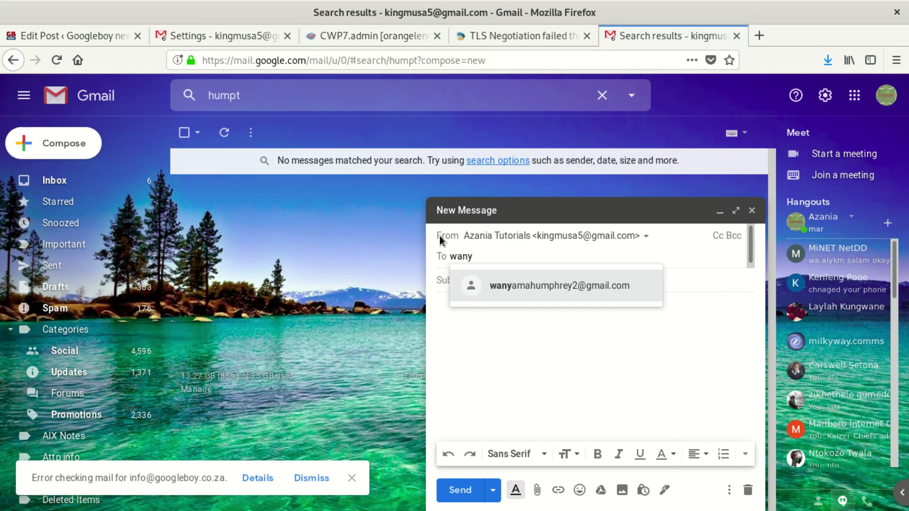
left_click(529, 296)
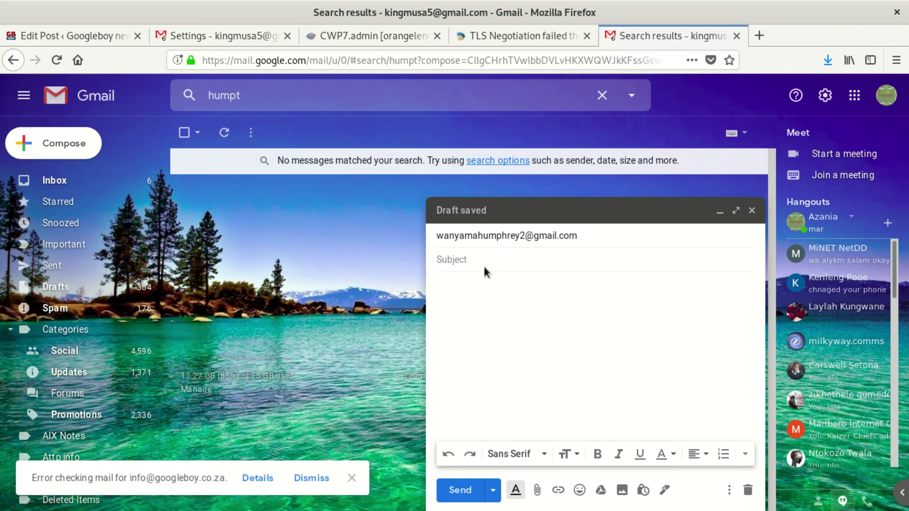
Enter subject 'Hi this is Azania testing' and set King Musa Pty Ltd as sender.
type("Hi this is Azania")
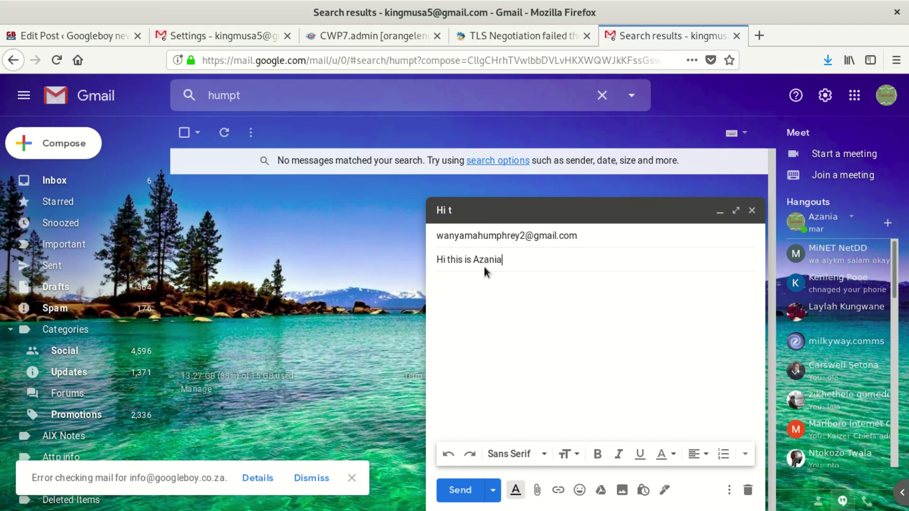
type("testing")
left_click(516, 240)
left_click(602, 236)
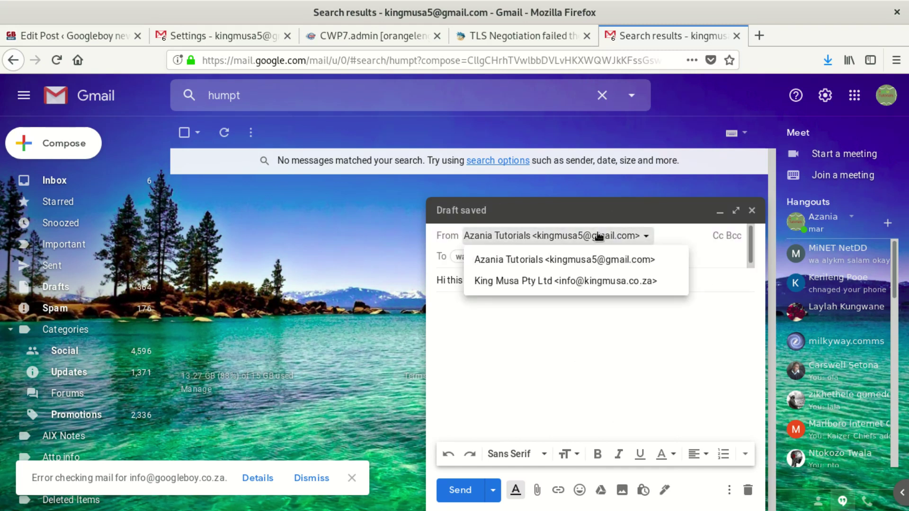
left_click(600, 280)
Write 'dont worry' in the body, send the email, and return to the inbox.
left_click(464, 317)
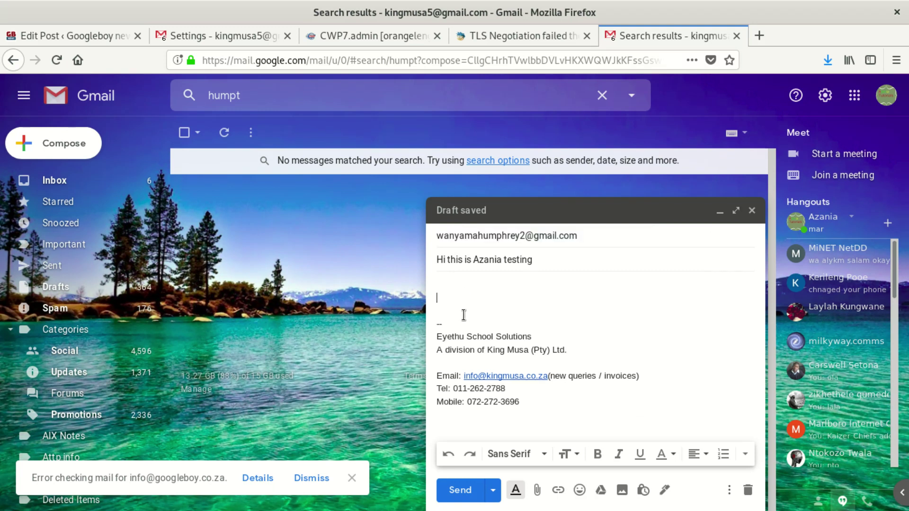
type("dont worry")
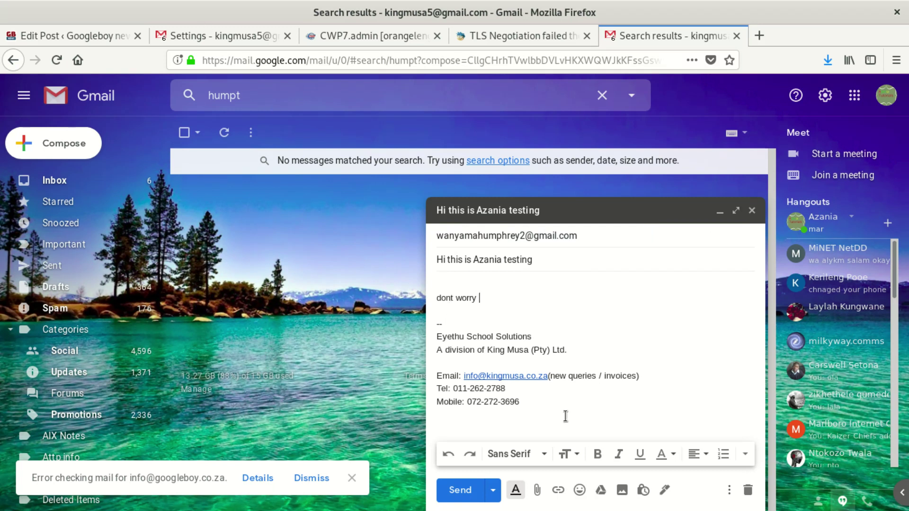
left_click(454, 486)
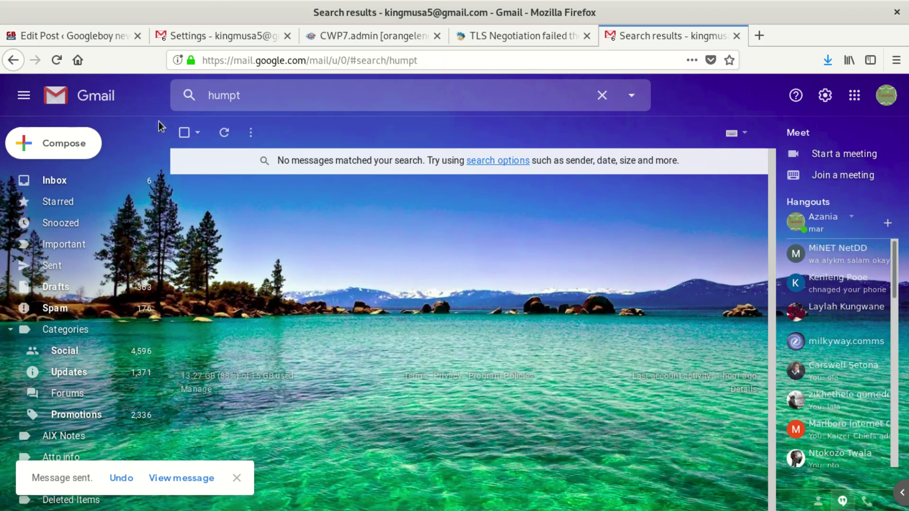
left_click(102, 100)
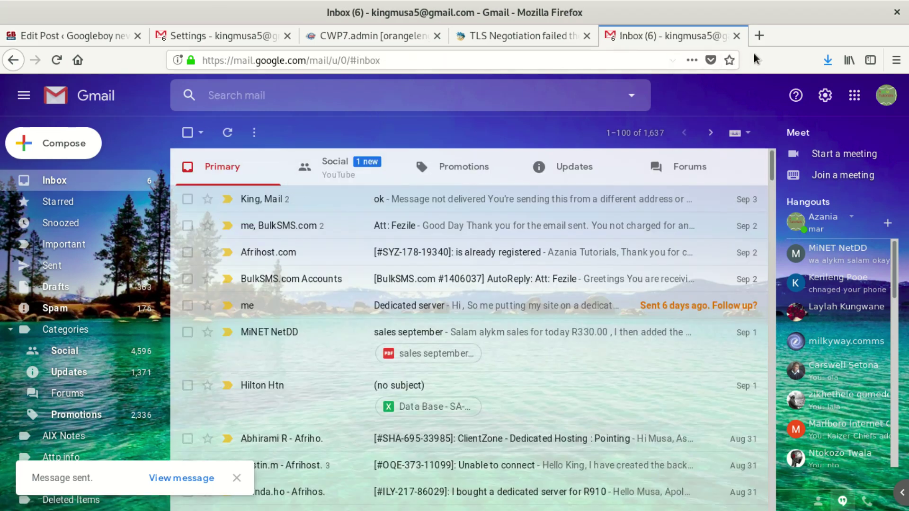
left_click(760, 36)
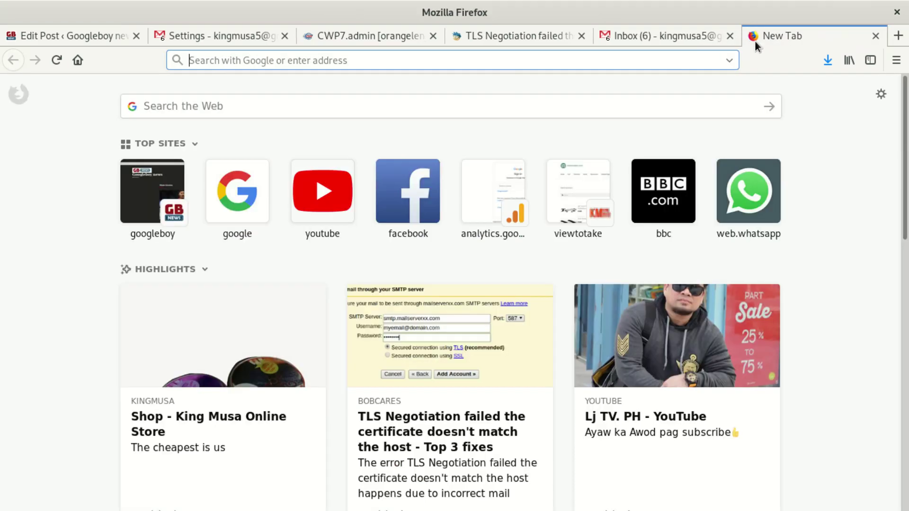
Close the blank new tab with Ctrl+W.
key("ctrl+w")
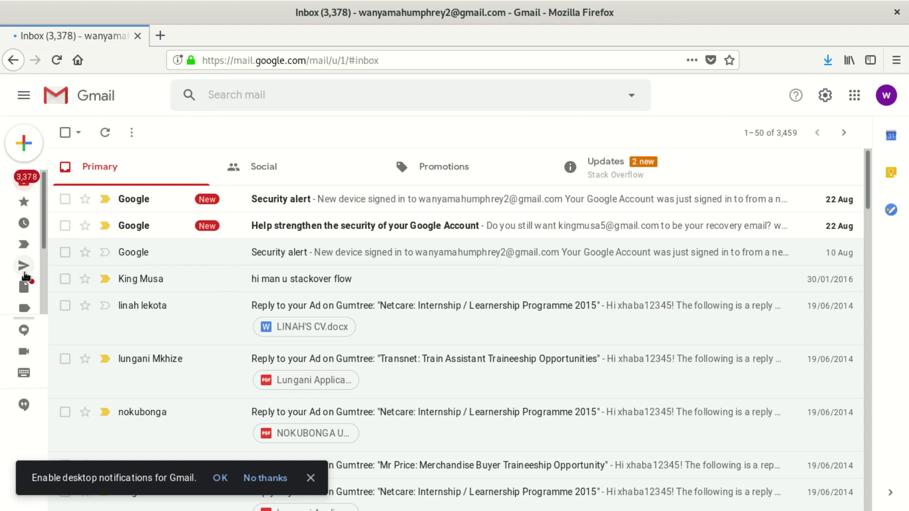
Go through Sent and More to the Spam folder and open the King Musa Pty Ltd message.
mouse_move(25, 268)
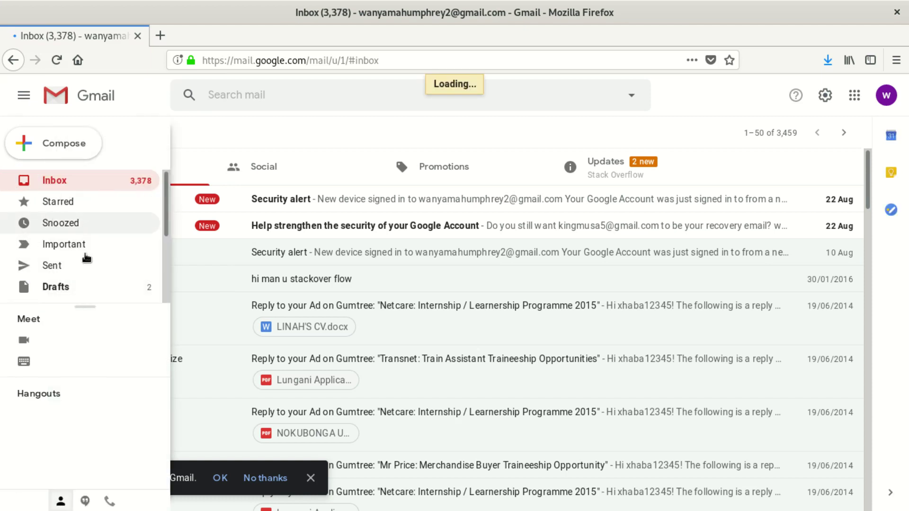
scroll(86, 264, "down", 1)
scroll(86, 263, "down", 3)
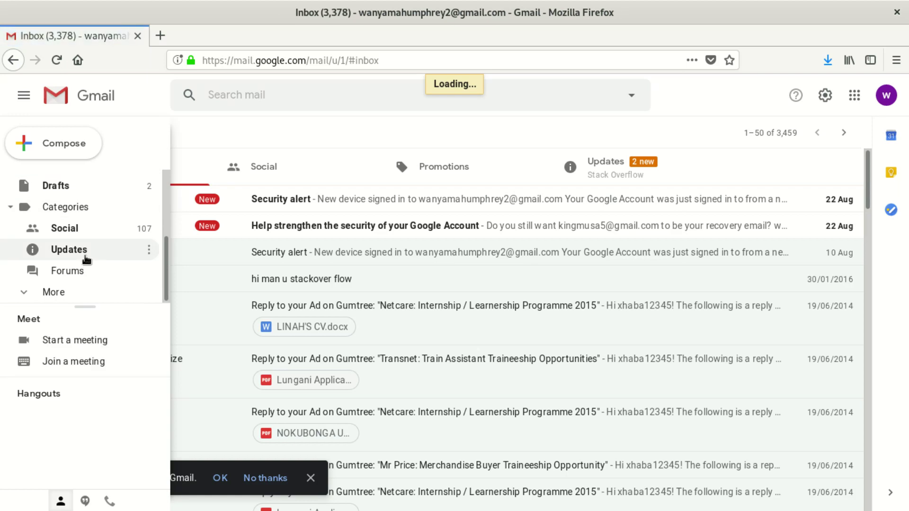
scroll(85, 258, "up", 3)
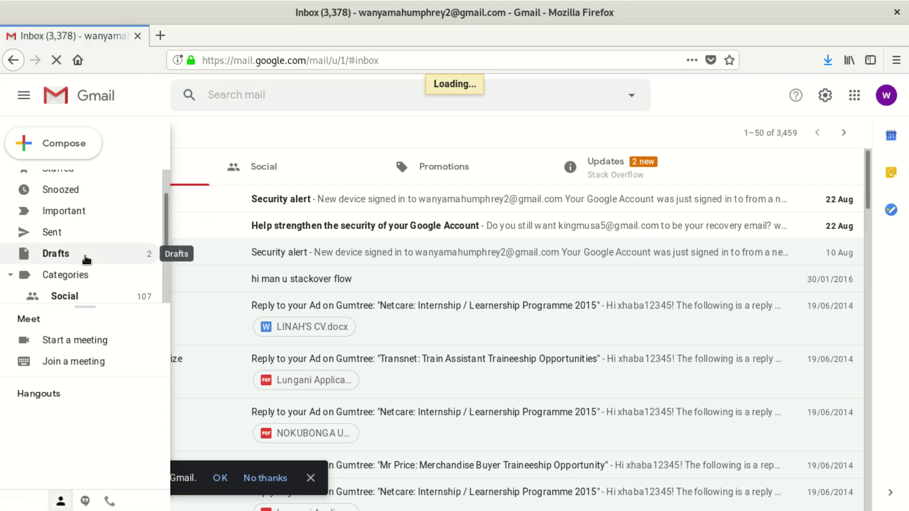
left_click(86, 260)
scroll(86, 260, "down", 2)
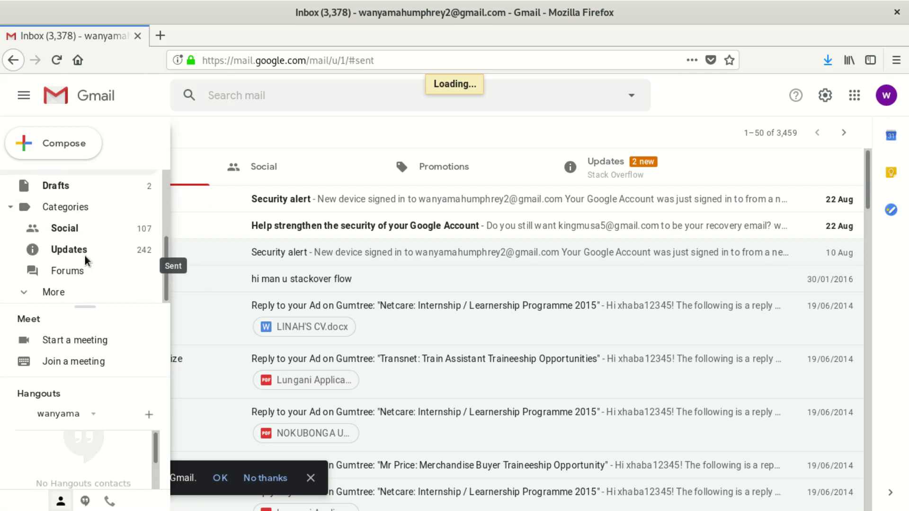
left_click(66, 291)
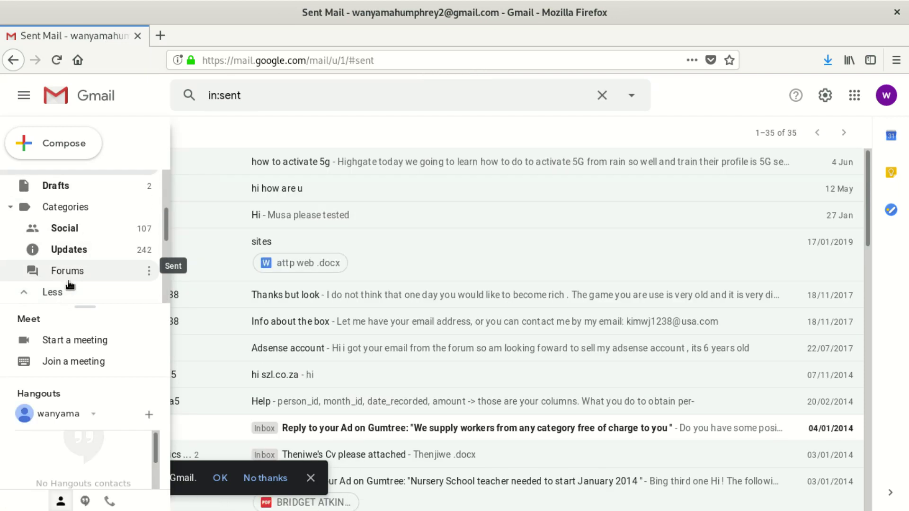
scroll(85, 265, "down", 5)
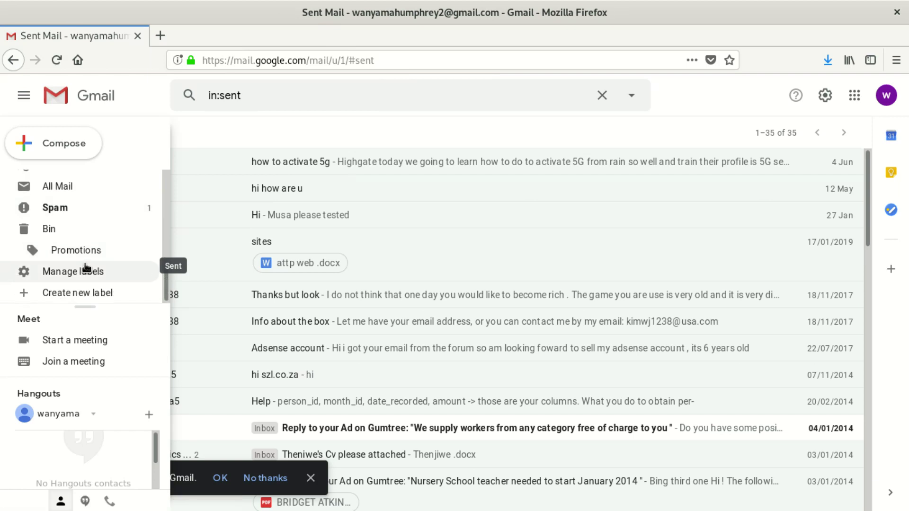
left_click(85, 208)
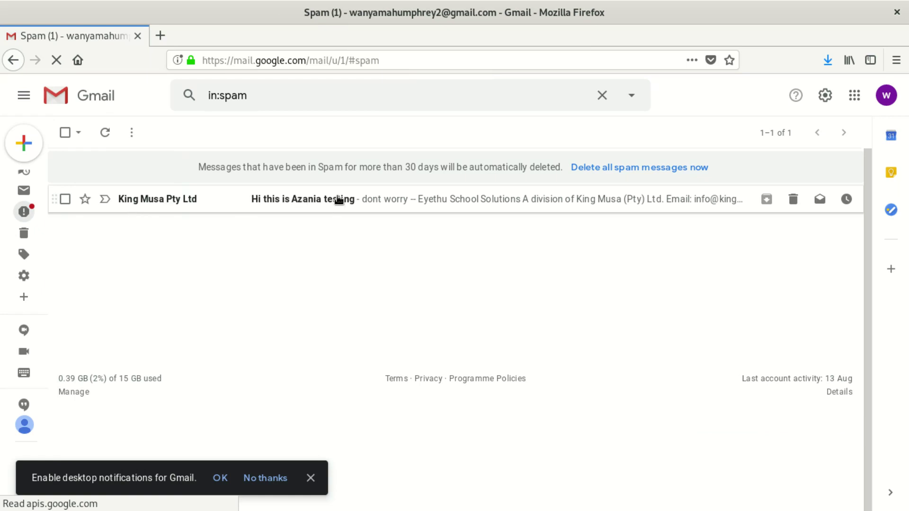
left_click(383, 199)
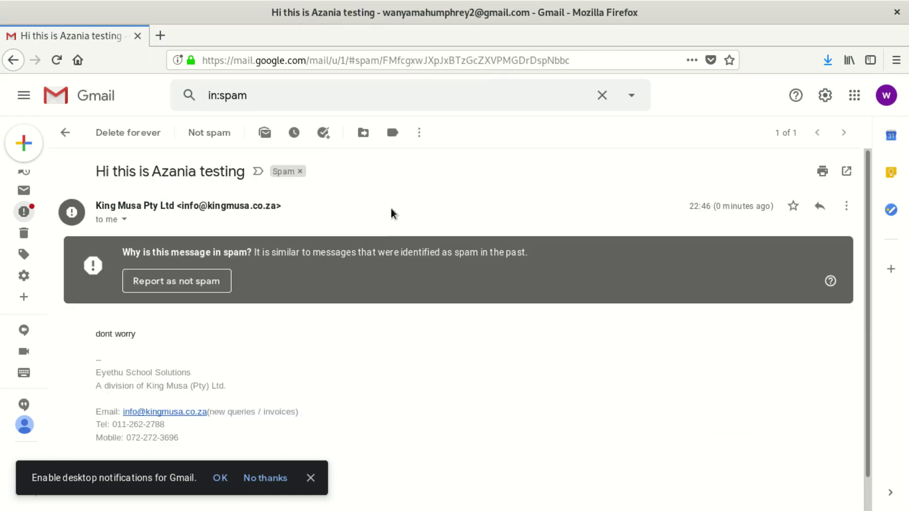
Dismiss the notifications bar and mark the King Musa spam conversation as important.
scroll(379, 282, "down", 1)
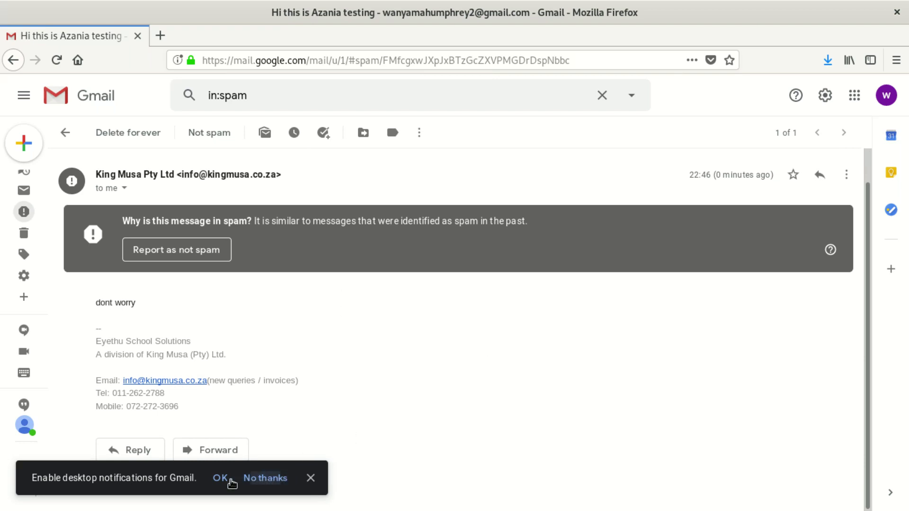
left_click(310, 478)
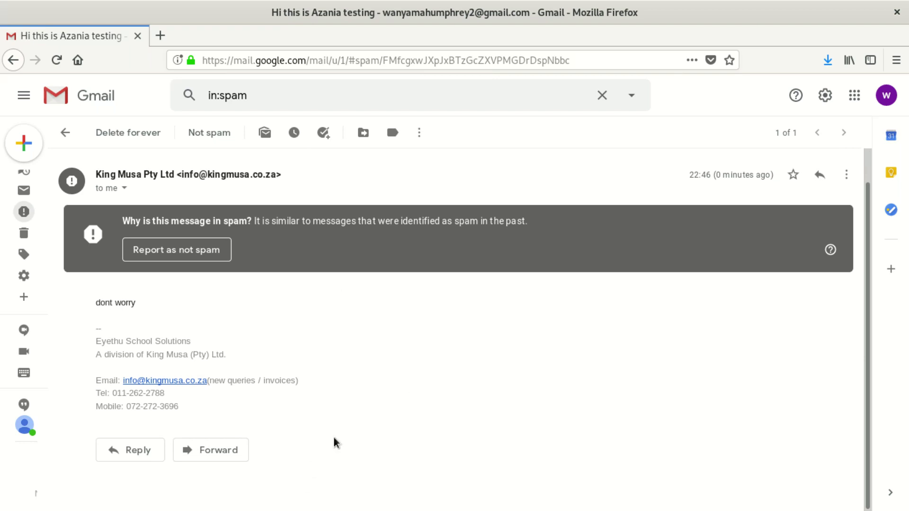
left_click(846, 177)
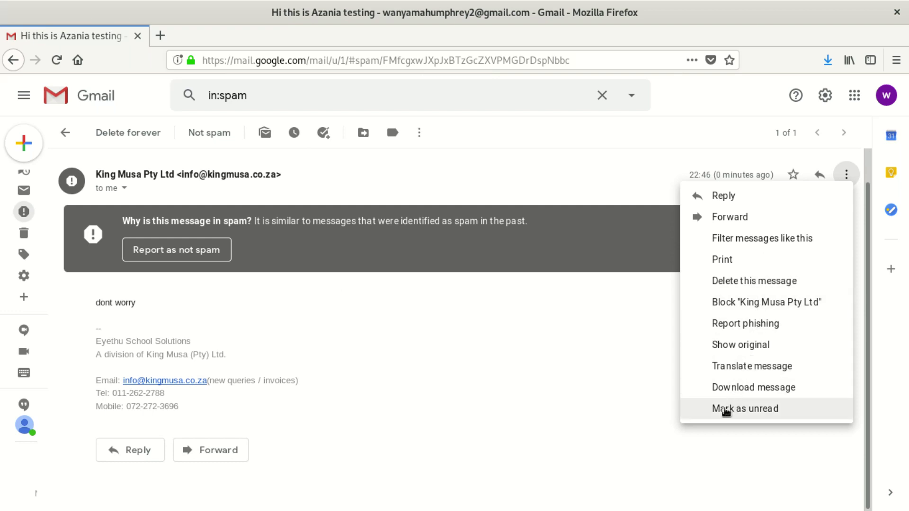
left_click(286, 310)
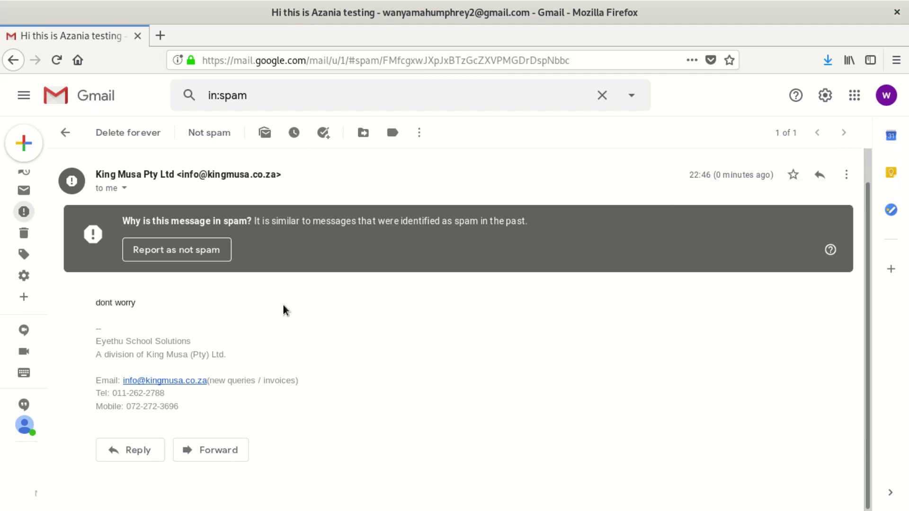
left_click(419, 133)
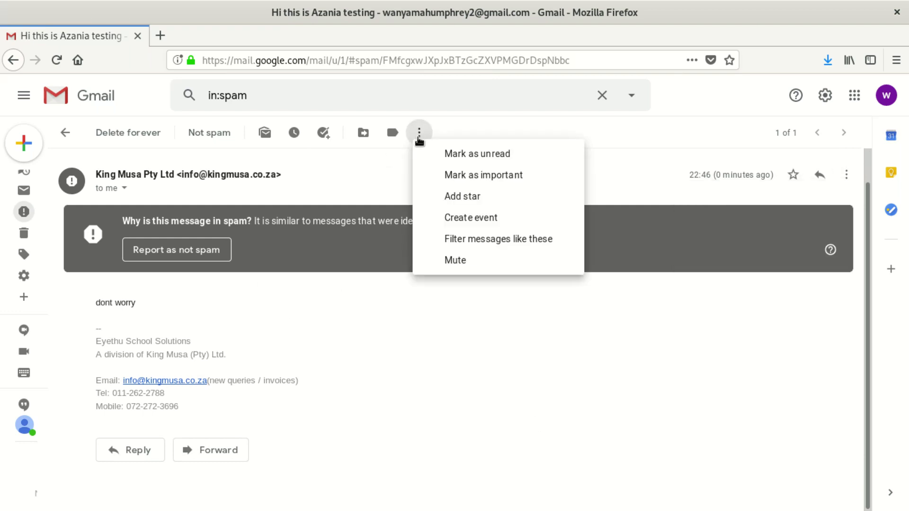
left_click(510, 177)
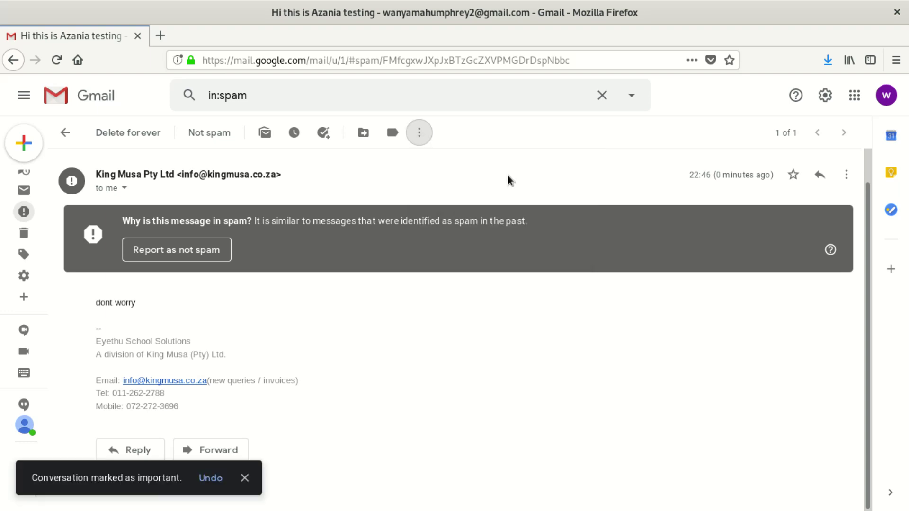
left_click(110, 94)
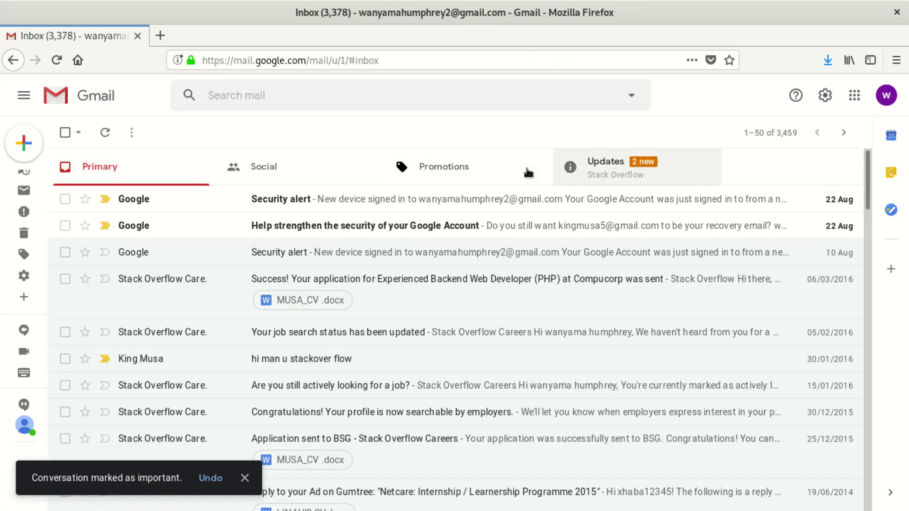
View the Updates tab, then reopen Spam and select the 'Hi this is Azania testing' message.
left_click(600, 166)
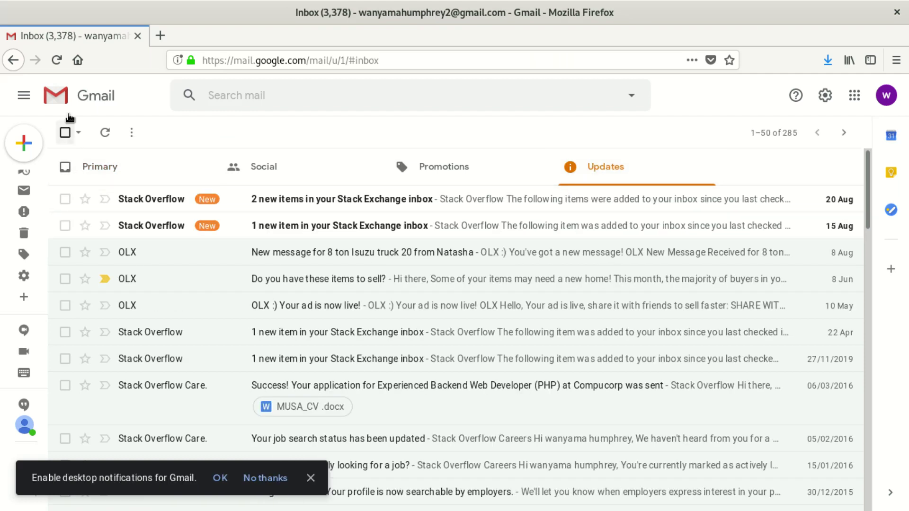
left_click(83, 98)
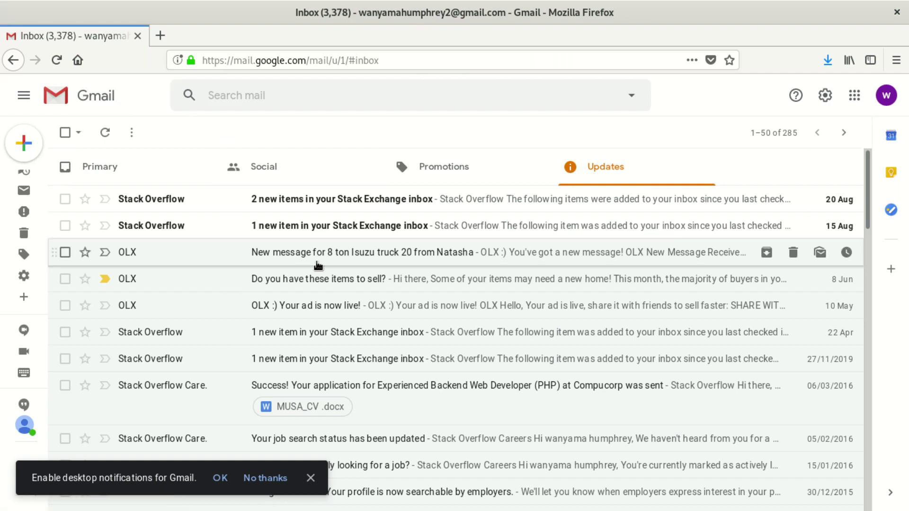
mouse_move(12, 165)
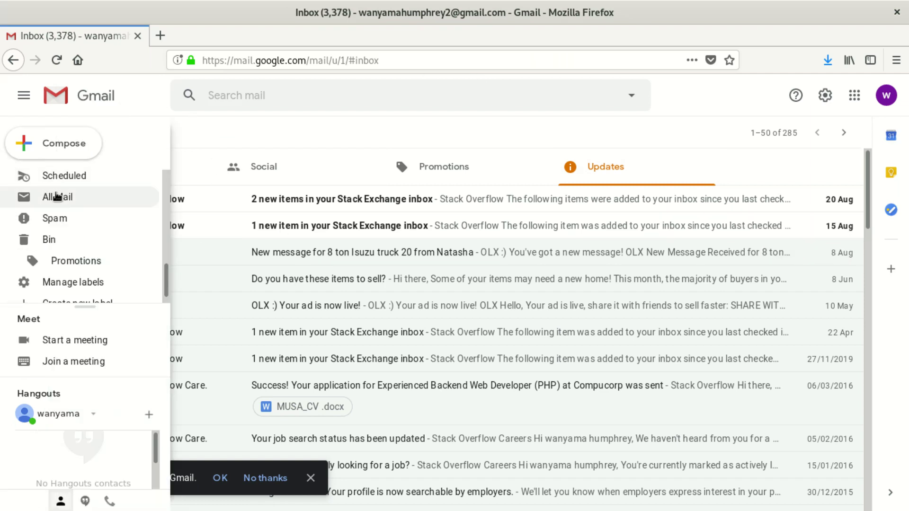
left_click(71, 219)
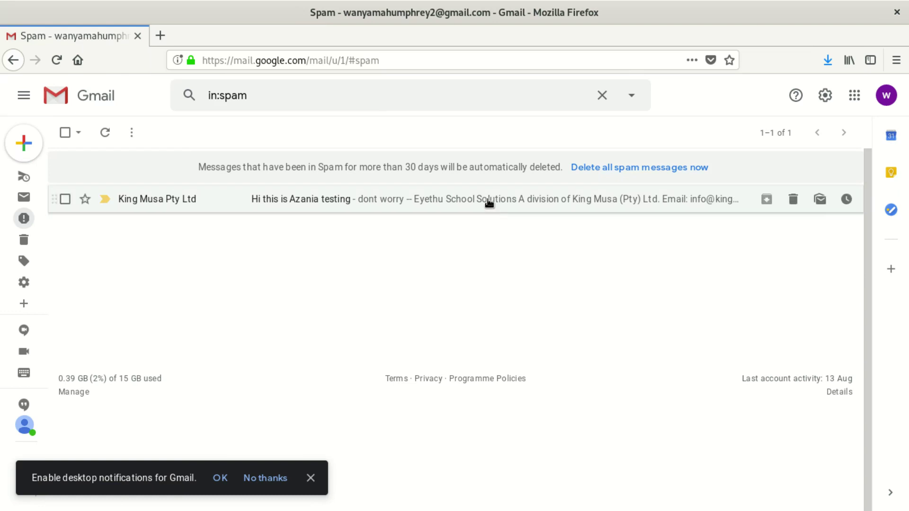
left_click(66, 199)
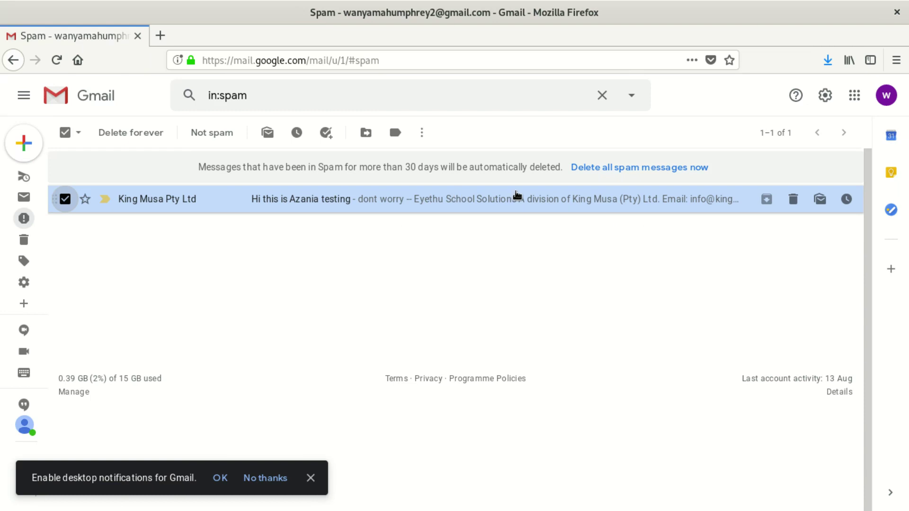